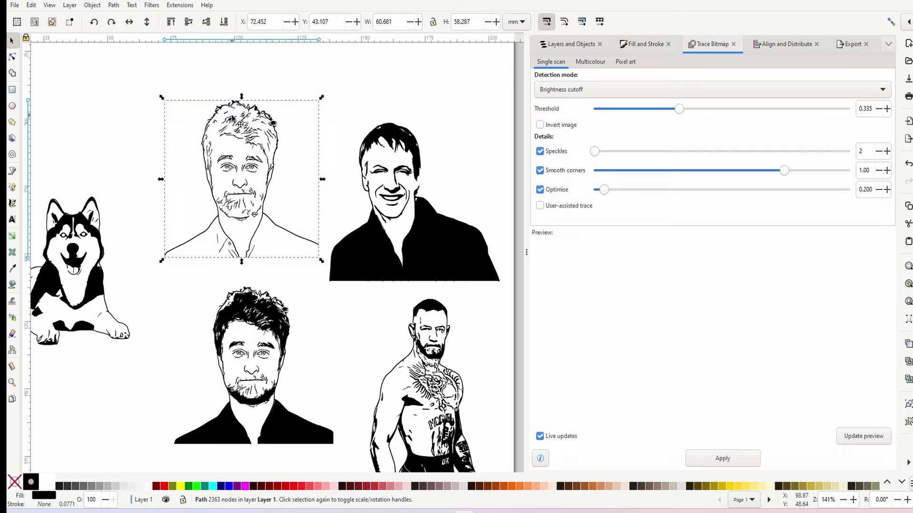
# Examine the finished line-art portraits, the tattooed fighter and the husky drawing on the page
pyautogui.click(332, 311)
pyautogui.moveTo(333, 311); pyautogui.dragTo(360, 252)
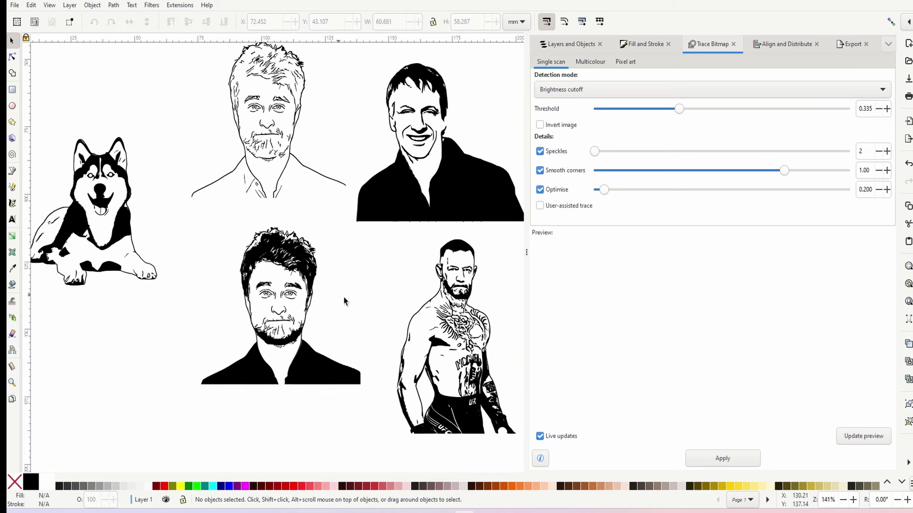
pyautogui.moveTo(346, 301); pyautogui.dragTo(275, 351)
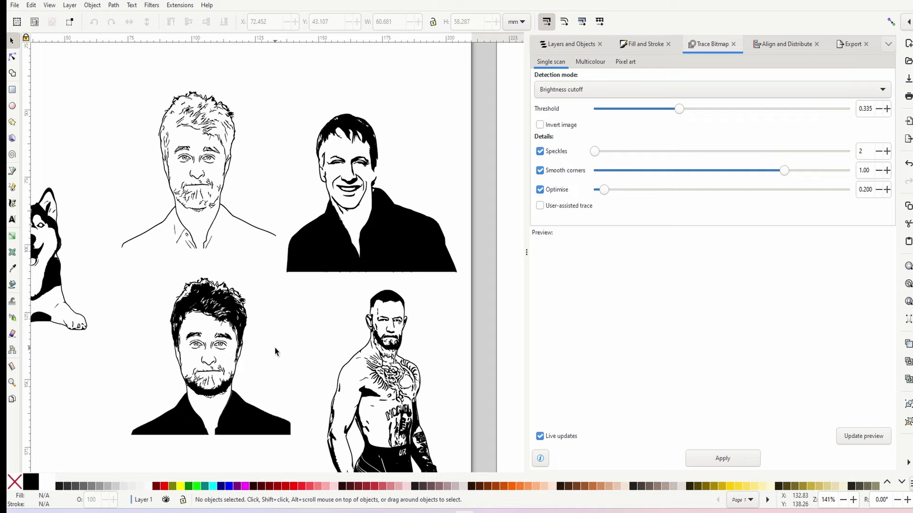
pyautogui.moveTo(169, 189); pyautogui.dragTo(227, 161)
pyautogui.moveTo(282, 175); pyautogui.dragTo(305, 204)
pyautogui.scroll(-1, 329, 253)
pyautogui.hscroll(1, 329, 252)
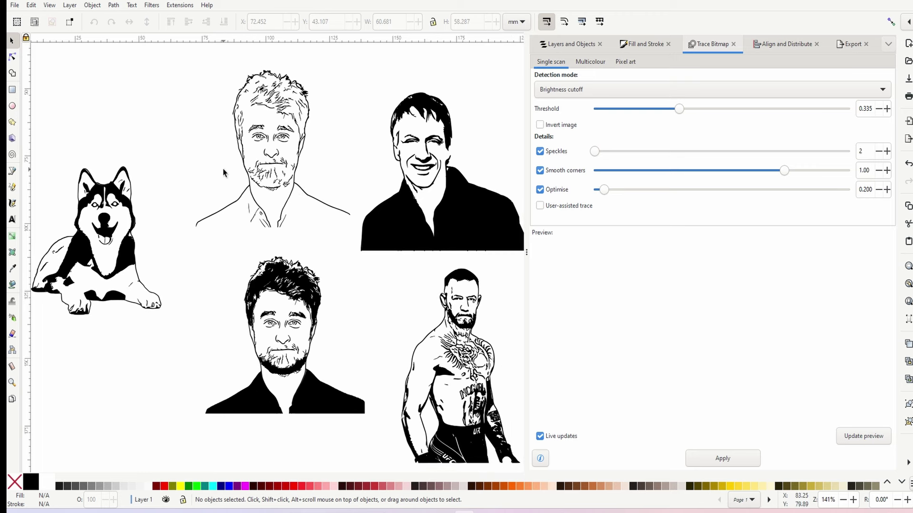
pyautogui.scroll(2, 226, 218)
pyautogui.hscroll(-1, 227, 217)
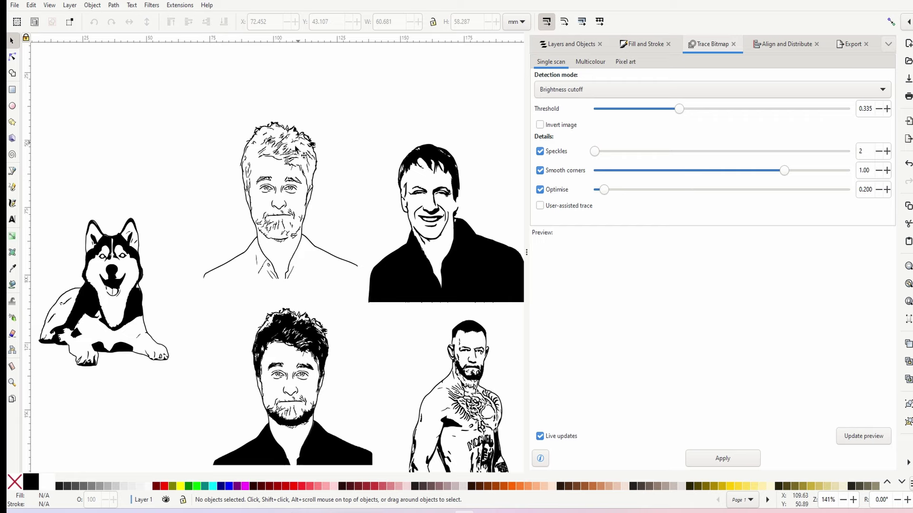
pyautogui.hscroll(1, 292, 152)
pyautogui.scroll(-1, 282, 182)
pyautogui.hscroll(1, 282, 182)
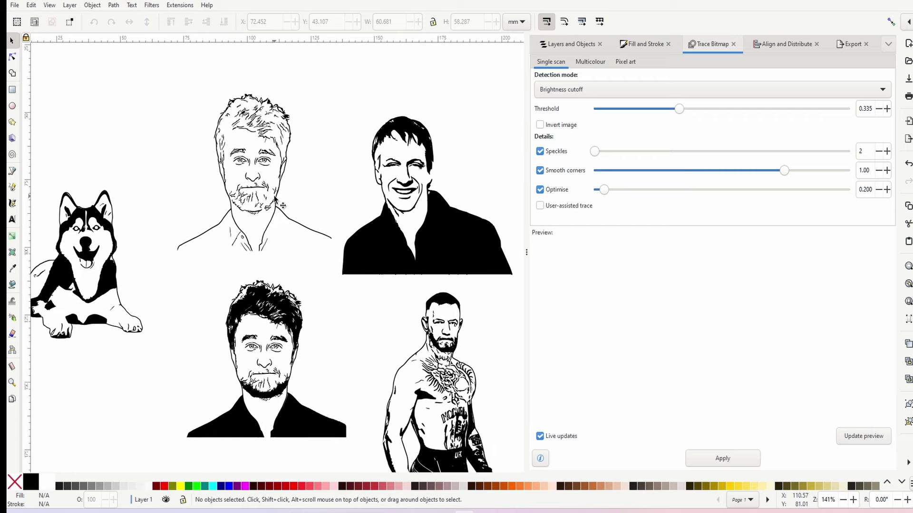
pyautogui.scroll(1, 282, 205)
pyautogui.hscroll(-1, 283, 206)
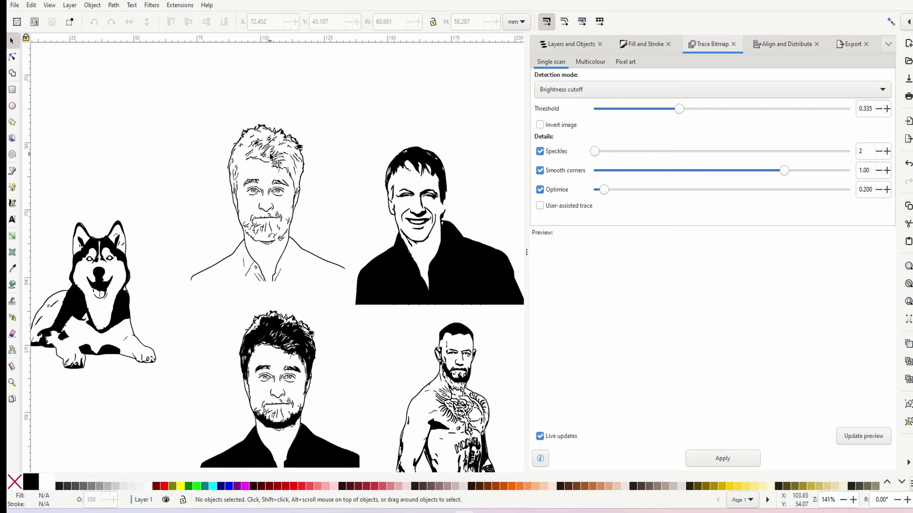
# Shift the upper outline-only portrait slightly to X 70.394, Y 44.604 mm and clear the selection
pyautogui.moveTo(278, 161); pyautogui.dragTo(265, 158)
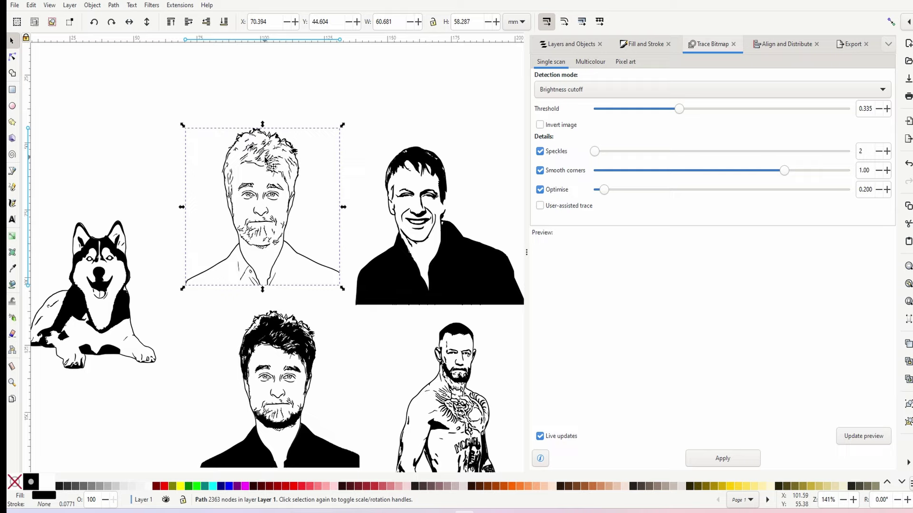
pyautogui.scroll(-1, 272, 167)
pyautogui.hscroll(1, 272, 167)
pyautogui.scroll(-1, 247, 152)
pyautogui.hscroll(1, 247, 152)
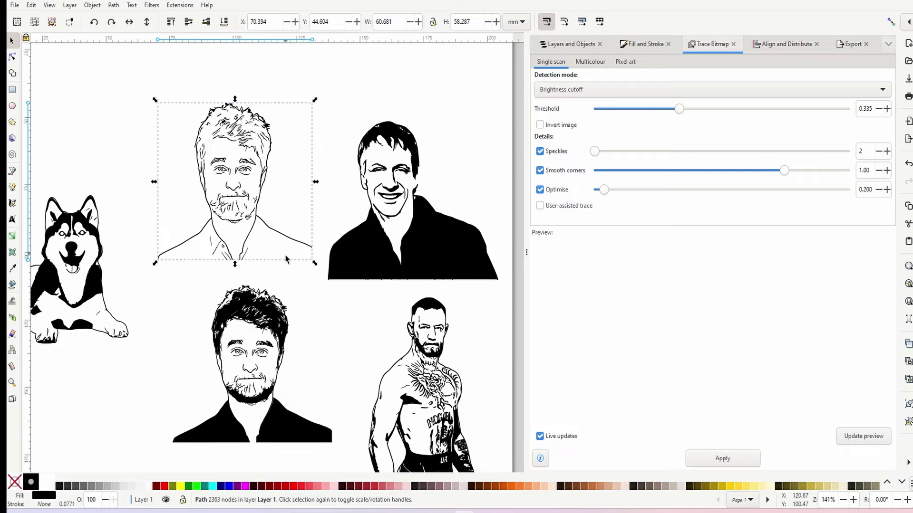
pyautogui.click(310, 338)
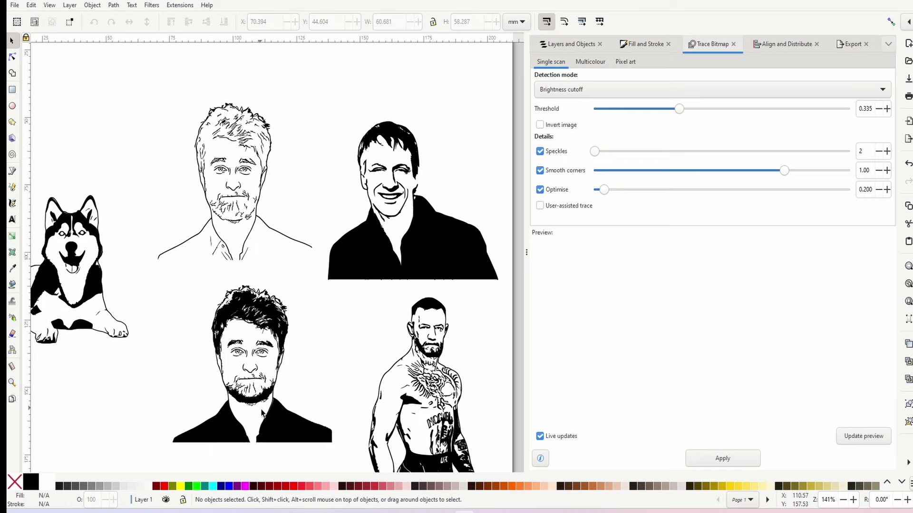
# Move the black shading off the lower bearded portrait to expose its outline, and undo that move
pyautogui.moveTo(298, 420); pyautogui.dragTo(209, 428)
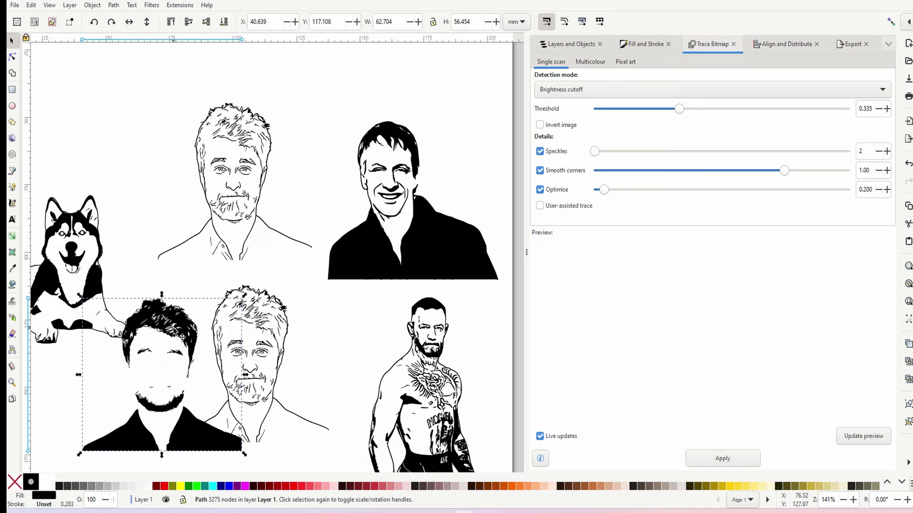
pyautogui.hotkey('ctrl', 'z')
pyautogui.click(313, 346)
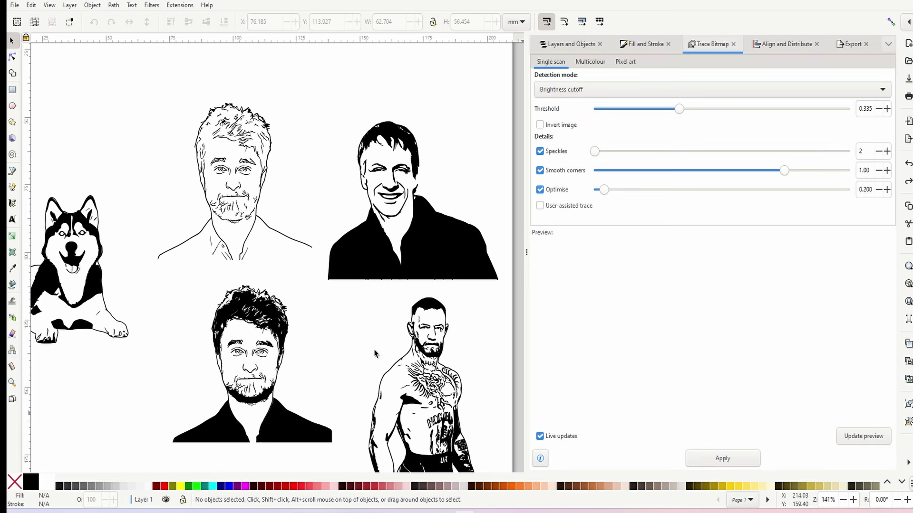
# Reposition the upper outline-only portrait at X 65.530, Y 43.294 mm and clear the selection
pyautogui.scroll(3, 332, 301)
pyautogui.moveTo(304, 263); pyautogui.dragTo(381, 320)
pyautogui.moveTo(326, 303); pyautogui.dragTo(402, 303)
pyautogui.moveTo(459, 209); pyautogui.dragTo(379, 196)
pyautogui.moveTo(292, 106); pyautogui.dragTo(293, 115)
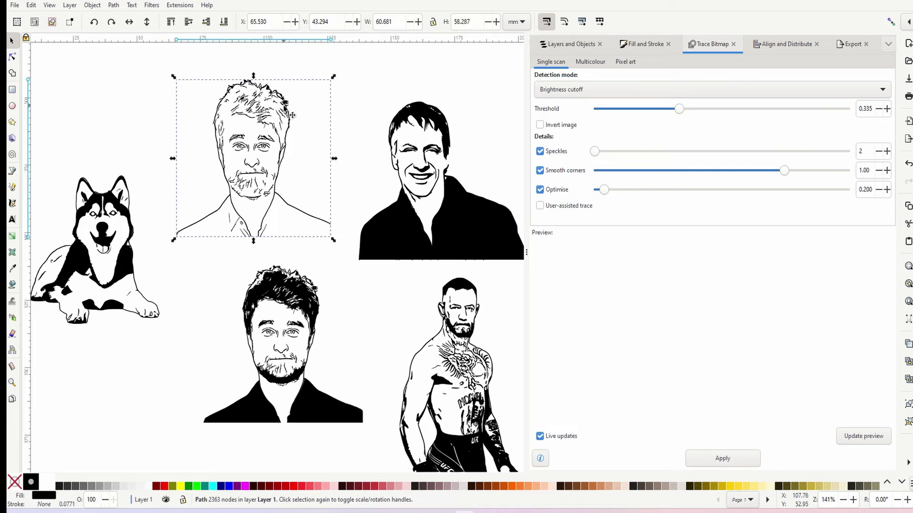
pyautogui.click(342, 159)
pyautogui.moveTo(185, 269); pyautogui.dragTo(380, 462)
pyautogui.click(274, 299)
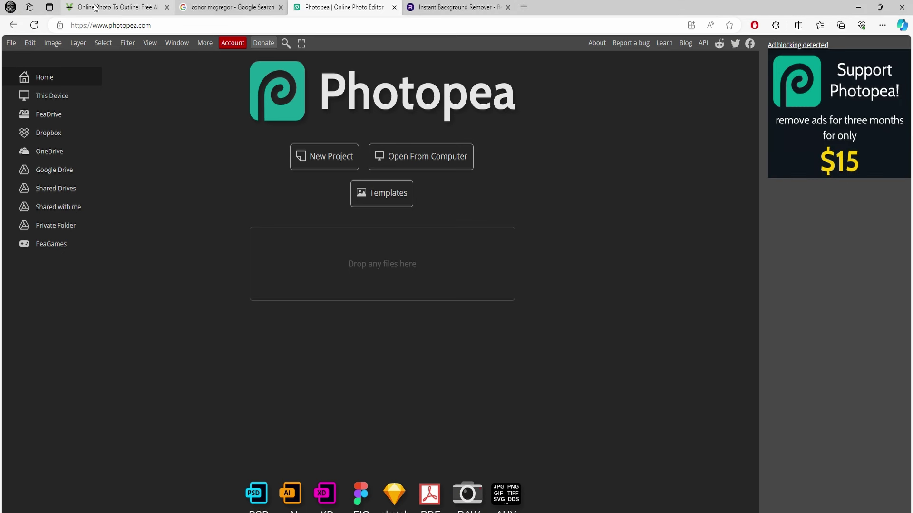
# Switch to the browser's Vectordad Photo To Outline page, look at its address, and go to the image upload tool
pyautogui.click(114, 7)
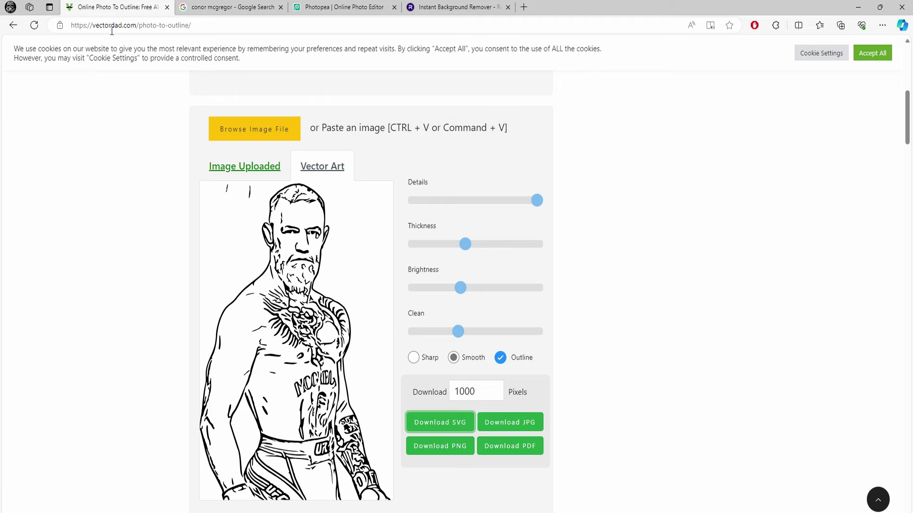
pyautogui.scroll(8, 183, 317)
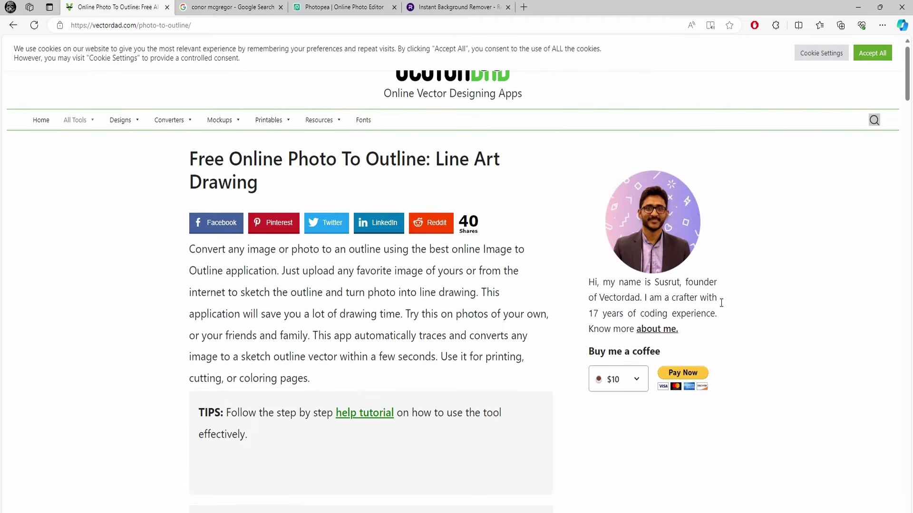
pyautogui.click(194, 23)
pyautogui.click(194, 22)
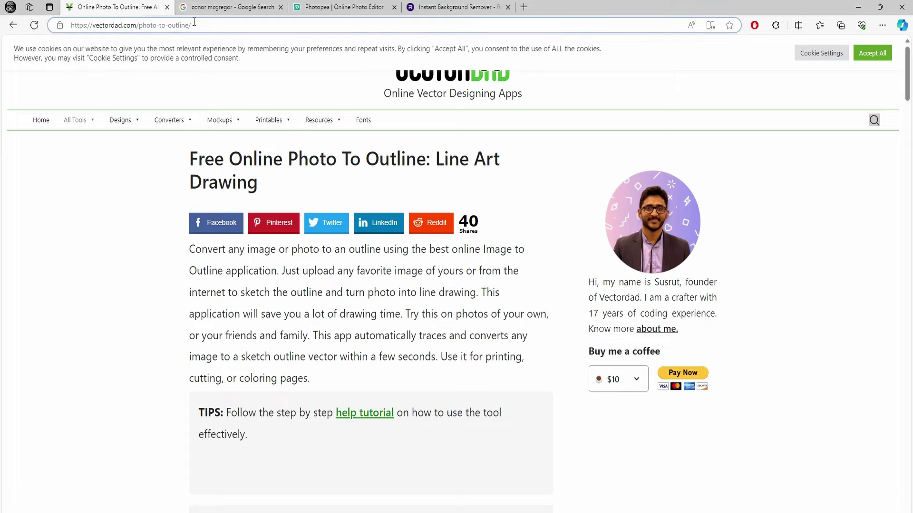
pyautogui.click(128, 262)
pyautogui.scroll(-7, 129, 269)
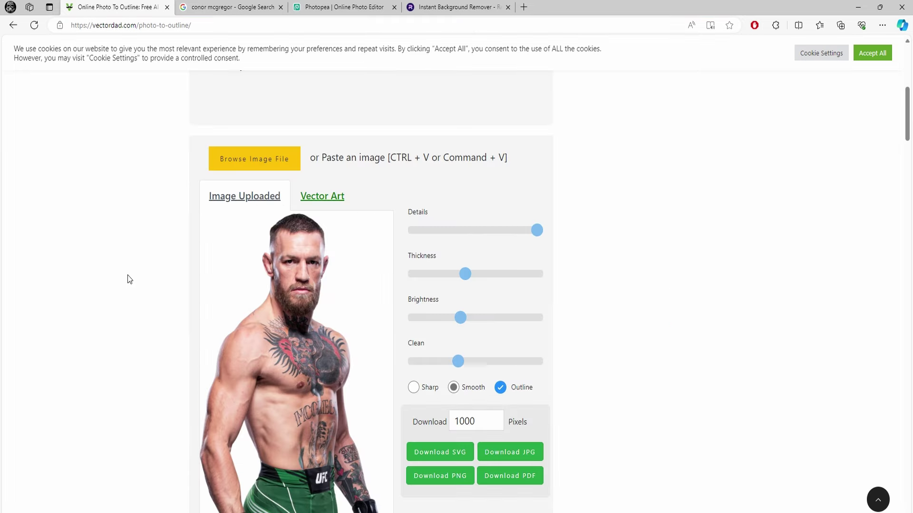
pyautogui.scroll(-2, 127, 279)
pyautogui.scroll(2, 141, 130)
# Upload the fighter photo from the Downloads folder and compare the uploaded image with its vector art version
pyautogui.click(255, 162)
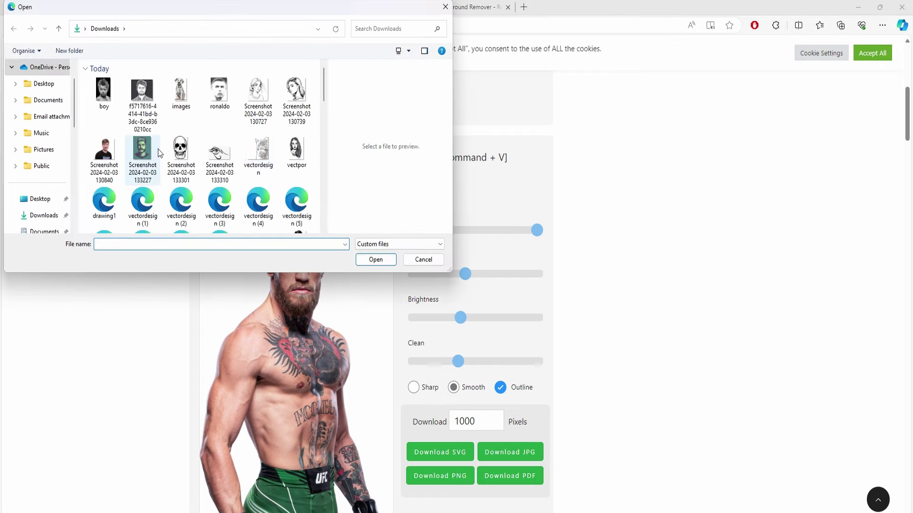
pyautogui.scroll(-3, 146, 184)
pyautogui.doubleClick(112, 110)
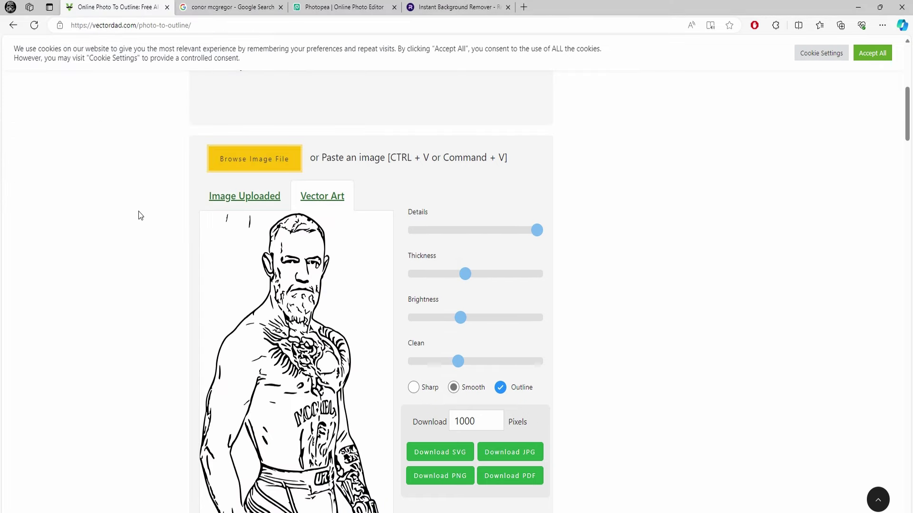
pyautogui.click(257, 200)
pyautogui.click(316, 199)
pyautogui.click(264, 208)
pyautogui.click(322, 196)
pyautogui.scroll(-2, 149, 270)
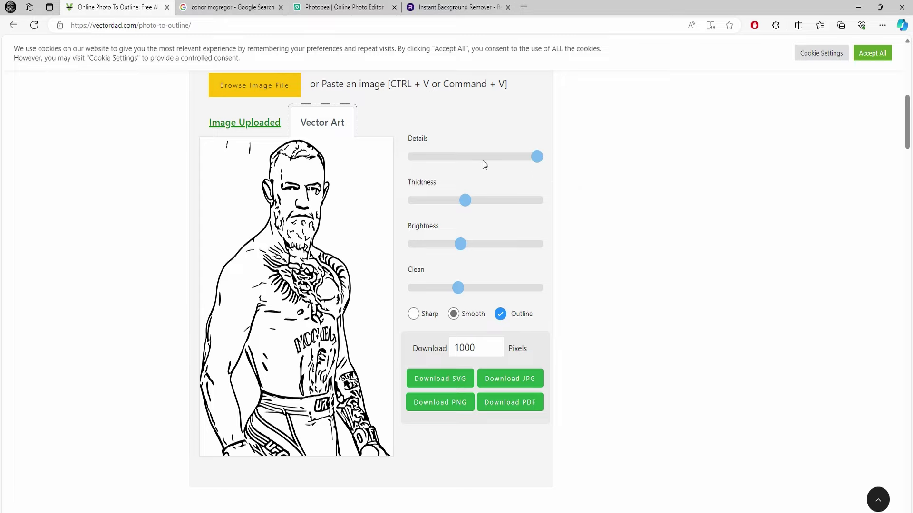
# Keep Details at maximum, slightly raise Thickness and Brightness, slightly lower Clean, and download the outline as an SVG
pyautogui.moveTo(464, 200)
pyautogui.mouseDown()
pyautogui.moveTo(522, 207)
pyautogui.moveTo(473, 202)
pyautogui.mouseUp()
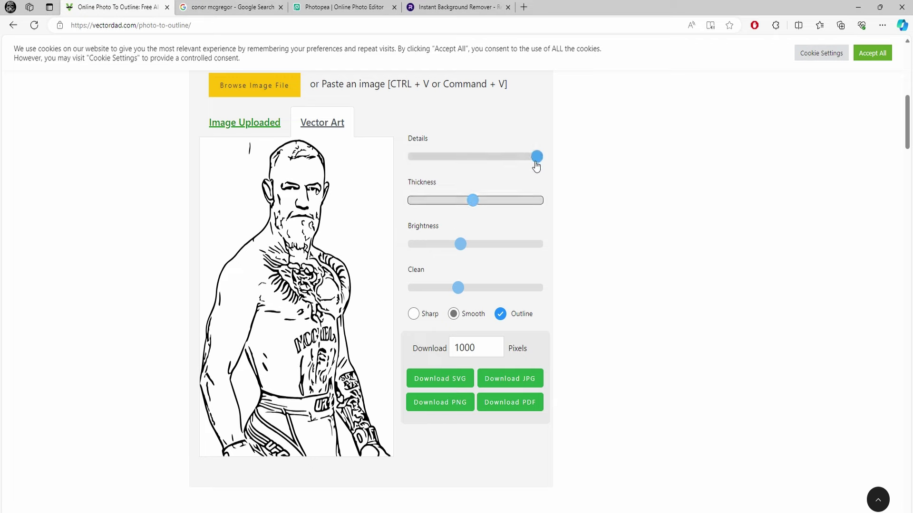
pyautogui.moveTo(537, 164)
pyautogui.mouseDown()
pyautogui.moveTo(427, 156)
pyautogui.moveTo(537, 156)
pyautogui.mouseUp()
pyautogui.click(492, 247)
pyautogui.moveTo(493, 253); pyautogui.dragTo(485, 251)
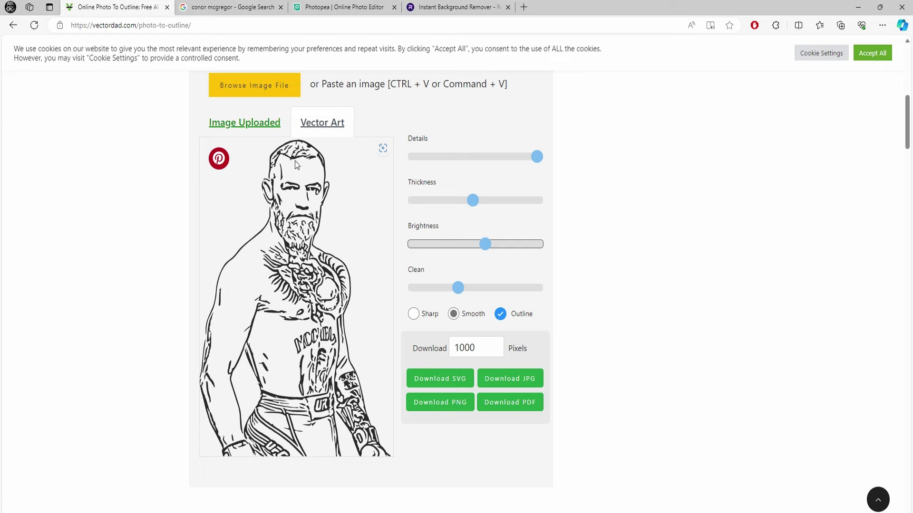
pyautogui.moveTo(457, 292); pyautogui.dragTo(412, 295)
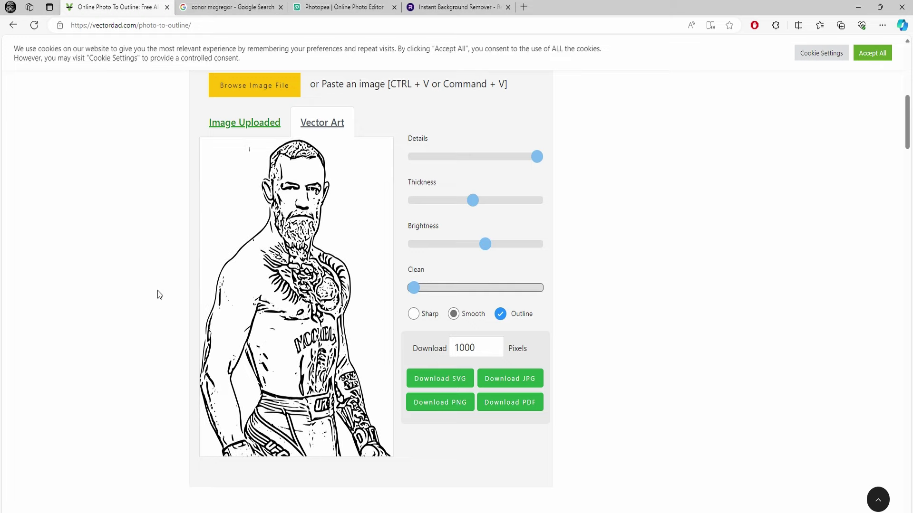
pyautogui.moveTo(413, 288); pyautogui.dragTo(448, 293)
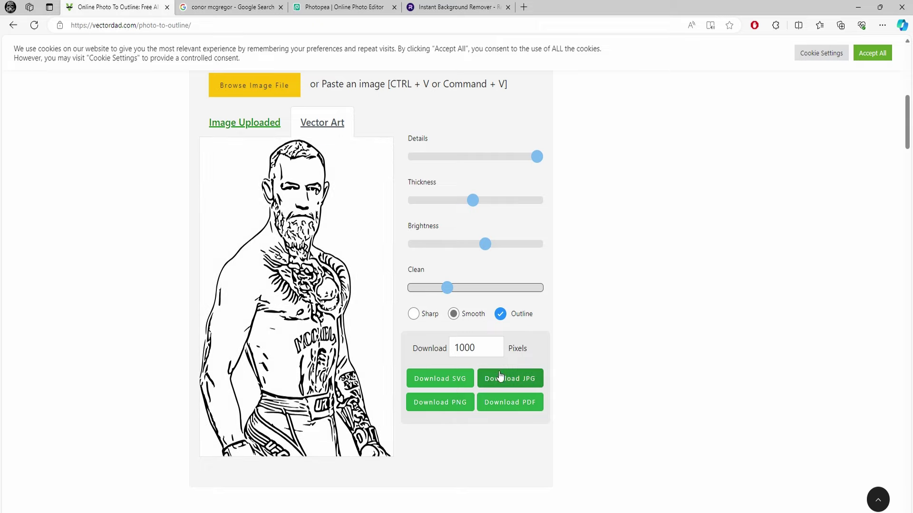
pyautogui.click(447, 381)
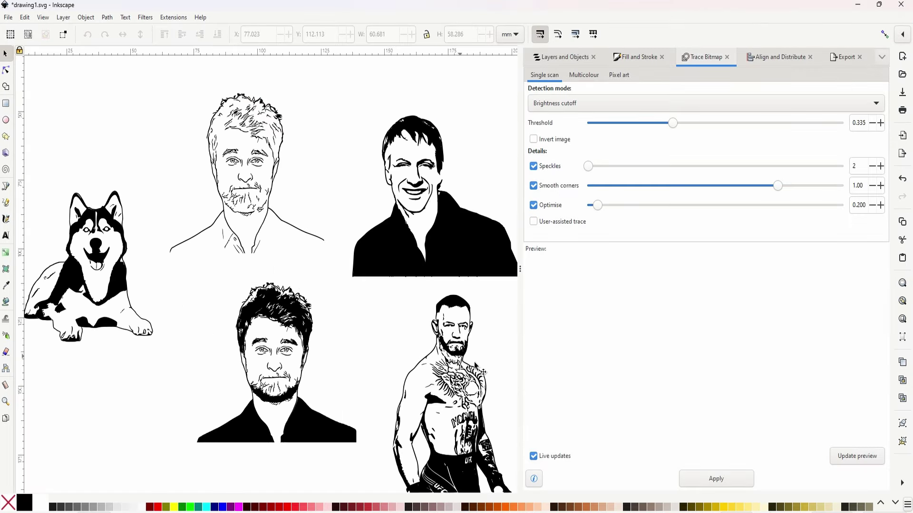
# Switch to Inkscape and move the fighter's outline off its black shading onto the neighbouring page, at X 11.548, Y 126.616 mm
pyautogui.scroll(3, 281, 336)
pyautogui.moveTo(281, 336); pyautogui.dragTo(455, 354)
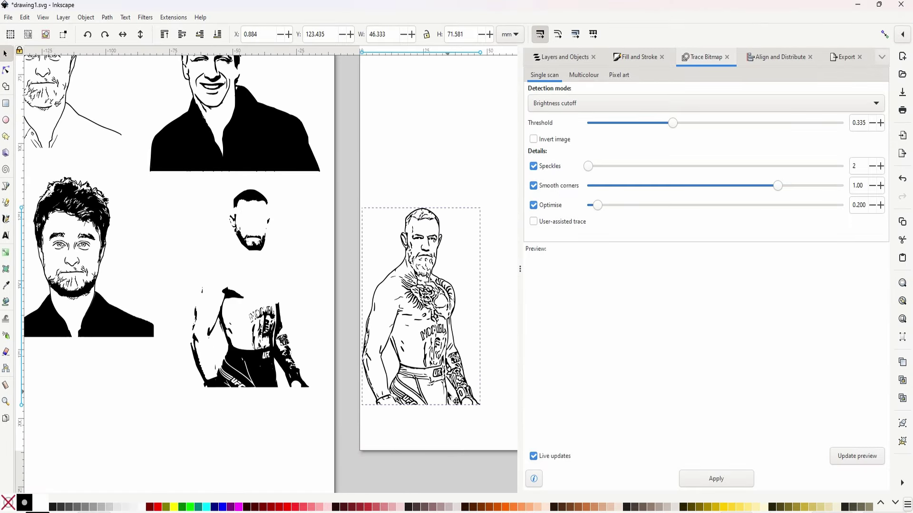
pyautogui.scroll(-2, 398, 275)
pyautogui.hscroll(2, 399, 276)
pyautogui.moveTo(397, 279); pyautogui.dragTo(399, 267)
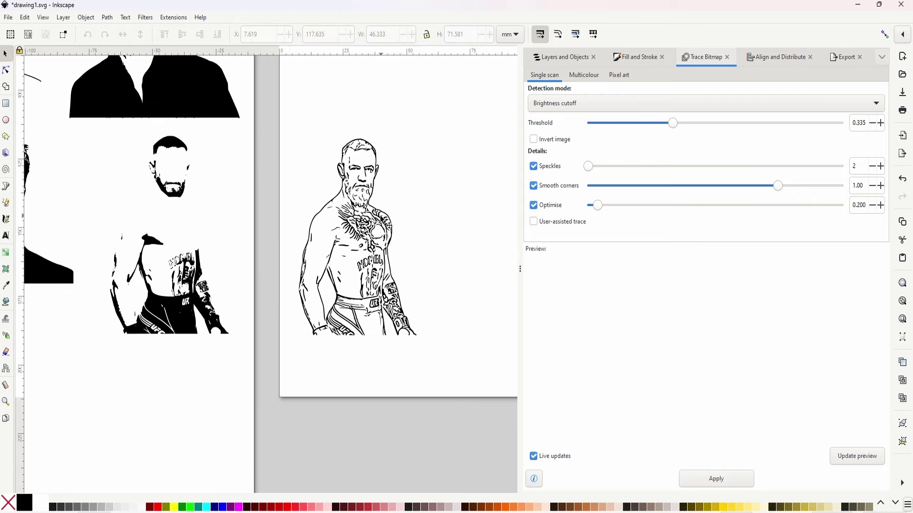
pyautogui.moveTo(388, 225); pyautogui.dragTo(399, 249)
pyautogui.hotkey('ctrl', 'i')
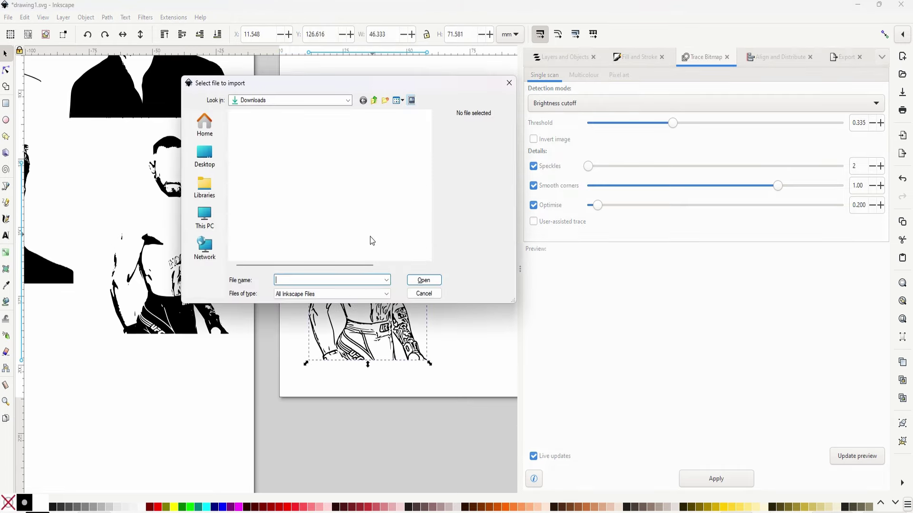
pyautogui.click(423, 293)
pyautogui.moveTo(398, 265); pyautogui.dragTo(379, 242)
pyautogui.moveTo(287, 361); pyautogui.dragTo(389, 395)
pyautogui.moveTo(280, 180)
pyautogui.mouseDown()
pyautogui.moveTo(286, 196)
pyautogui.moveTo(466, 211)
pyautogui.moveTo(317, 208)
pyautogui.mouseUp()
pyautogui.moveTo(503, 293); pyautogui.dragTo(398, 256)
pyautogui.moveTo(219, 176); pyautogui.dragTo(373, 178)
pyautogui.click(465, 279)
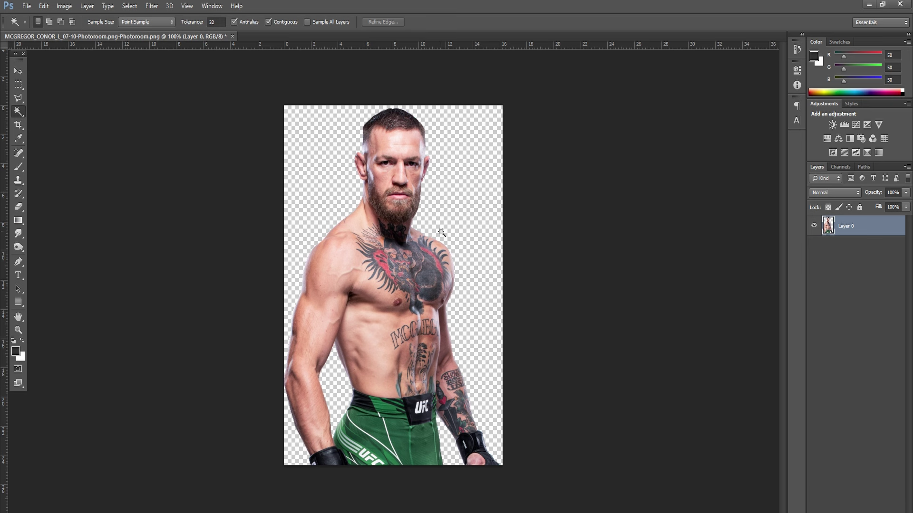
# Switch to Photoshop and convert the cut-out fighter photo to greyscale with the default Black & White adjustment
pyautogui.click(67, 6)
pyautogui.click(67, 6)
pyautogui.click(66, 6)
pyautogui.moveTo(75, 36)
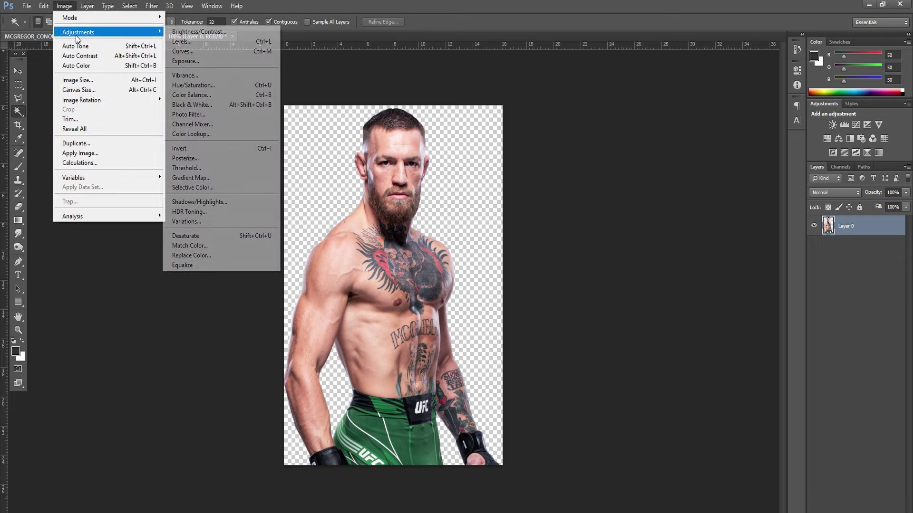
pyautogui.click(196, 105)
pyautogui.press('Return')
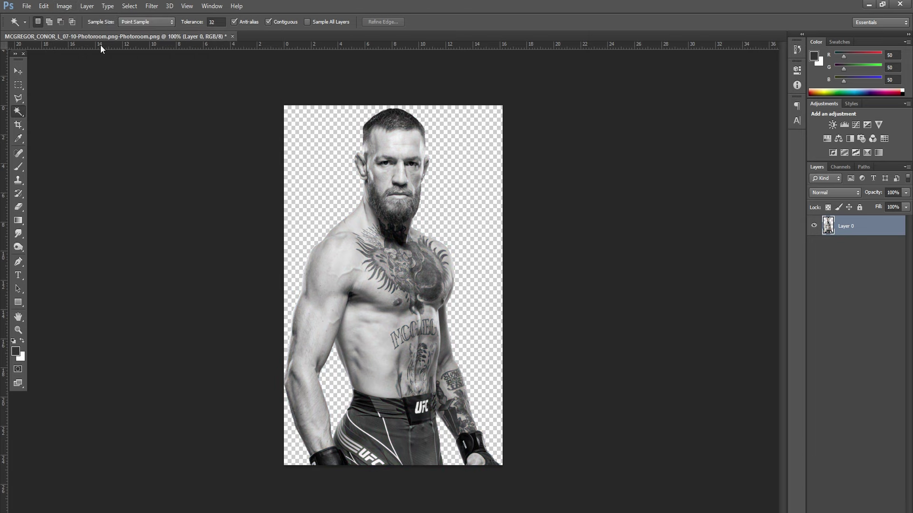
# Apply Levels to the fighter layer with black input 70, white input 163 and lightened midtones, and select the figure's pixels
pyautogui.click(65, 6)
pyautogui.moveTo(82, 32)
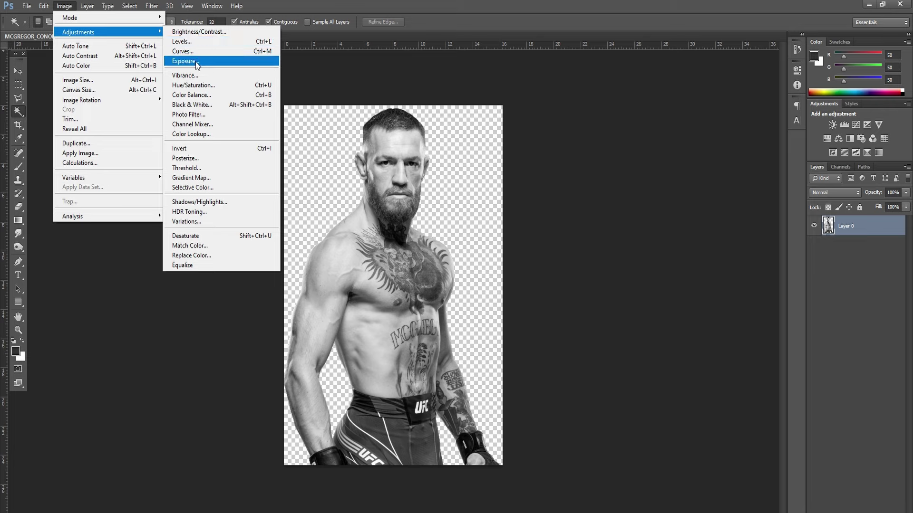
pyautogui.click(194, 43)
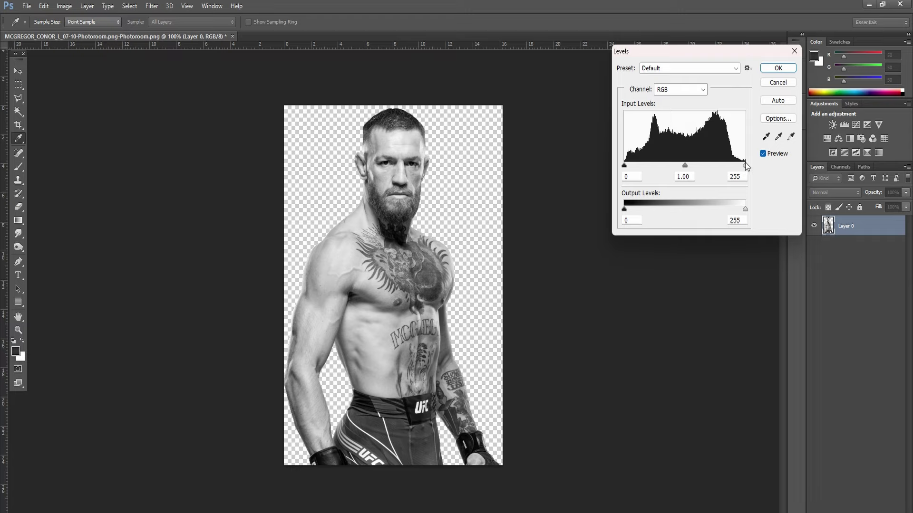
pyautogui.moveTo(745, 166); pyautogui.dragTo(701, 164)
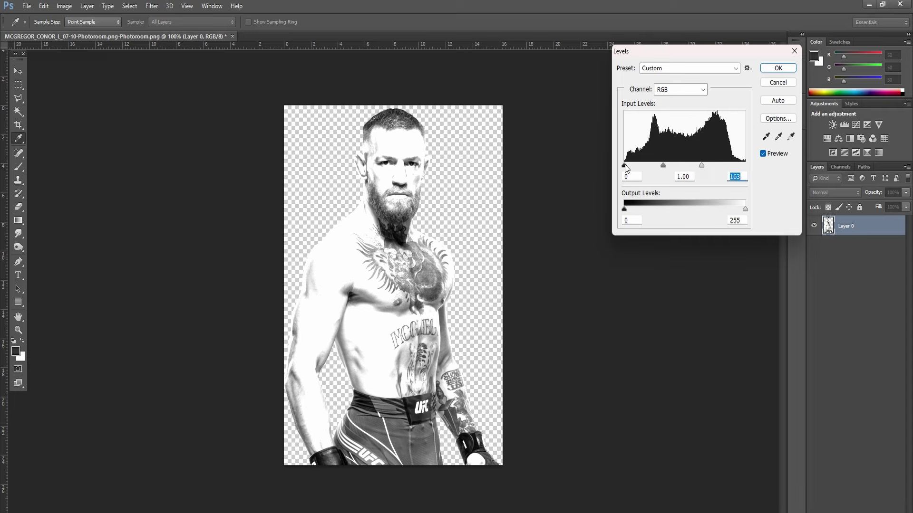
pyautogui.moveTo(625, 165); pyautogui.dragTo(673, 166)
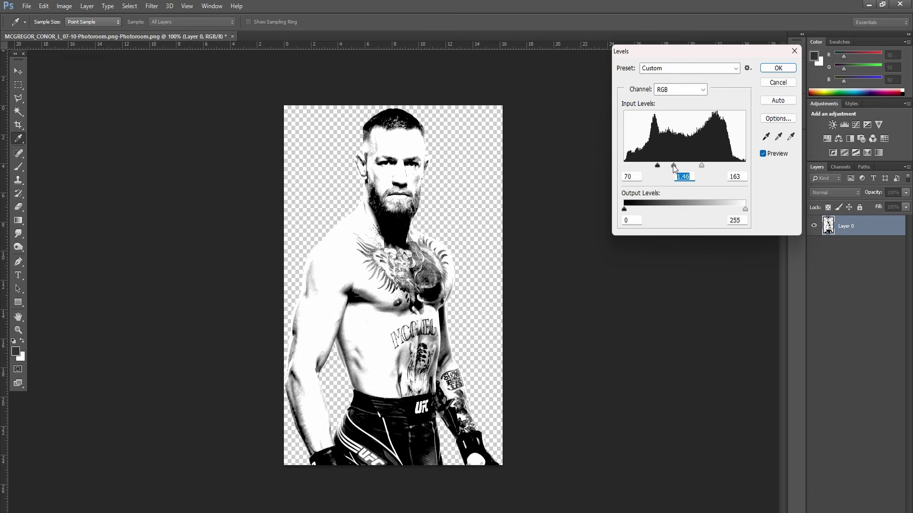
pyautogui.moveTo(673, 166); pyautogui.dragTo(667, 166)
pyautogui.click(775, 69)
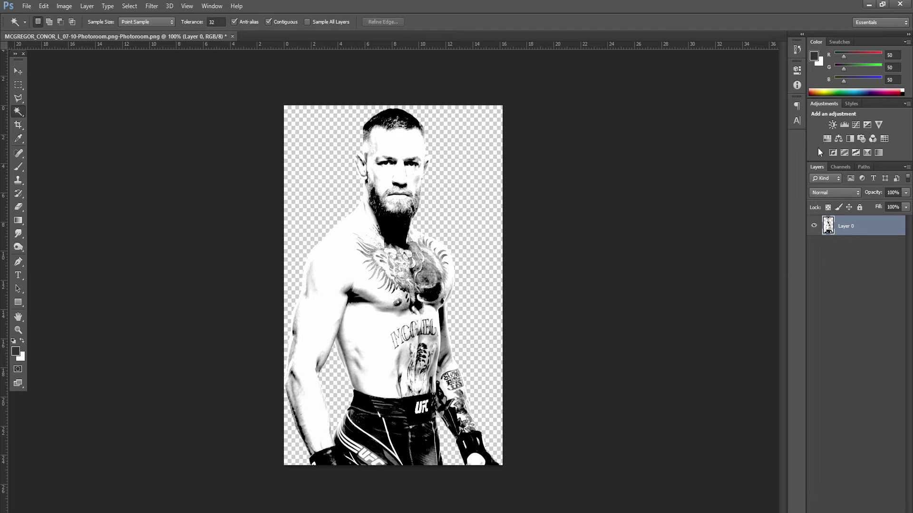
pyautogui.keyDown('ctrl'); pyautogui.click(827, 228); pyautogui.keyUp('ctrl')
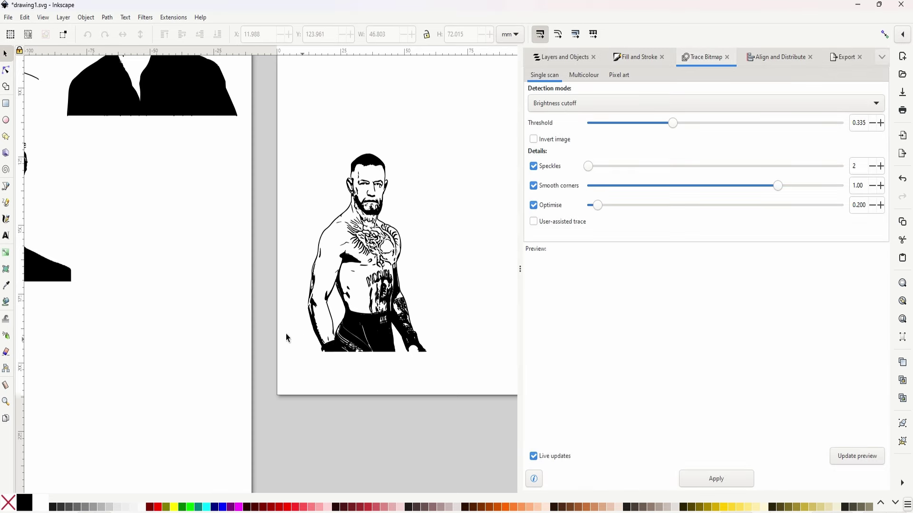
# Switch to Inkscape, paste the high-contrast fighter image and scale it down to about 56 × 86 mm
pyautogui.scroll(2, 270, 338)
pyautogui.hscroll(-4, 281, 340)
pyautogui.hotkey('ctrl', 'v')
pyautogui.press('z')
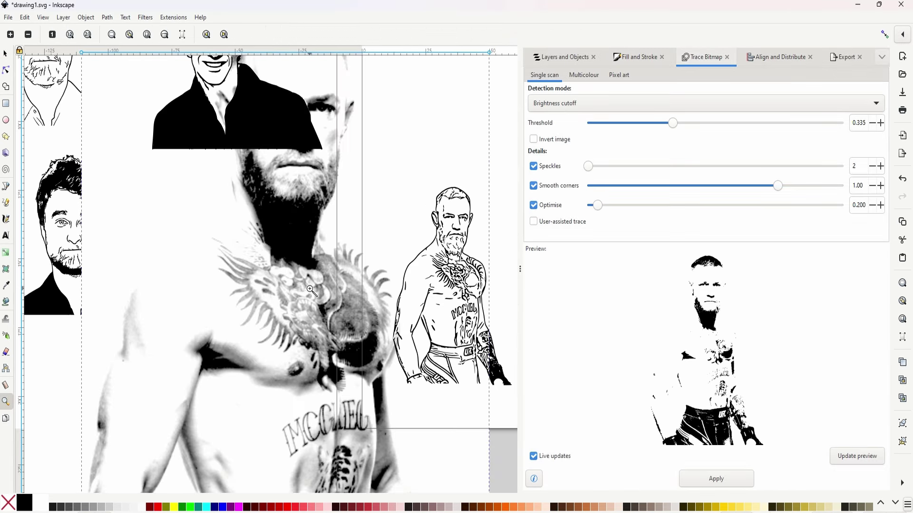
pyautogui.keyDown('shift'); pyautogui.click(308, 287); pyautogui.keyUp('shift')
pyautogui.keyDown('shift'); pyautogui.click(308, 287); pyautogui.keyUp('shift')
pyautogui.click(7, 55)
pyautogui.moveTo(403, 143); pyautogui.dragTo(336, 251)
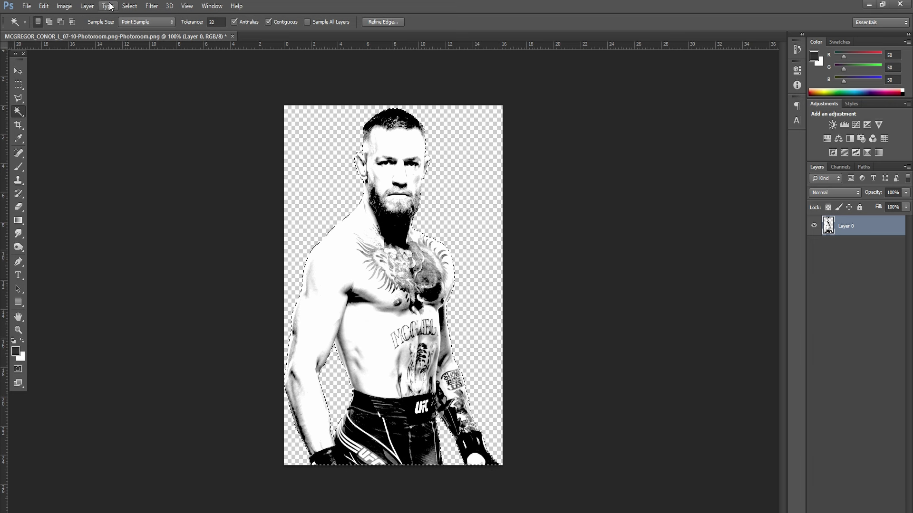
# Switch to Photoshop and apply a Threshold adjustment to the fighter with the level raised above the default 128
pyautogui.click(64, 6)
pyautogui.moveTo(92, 31)
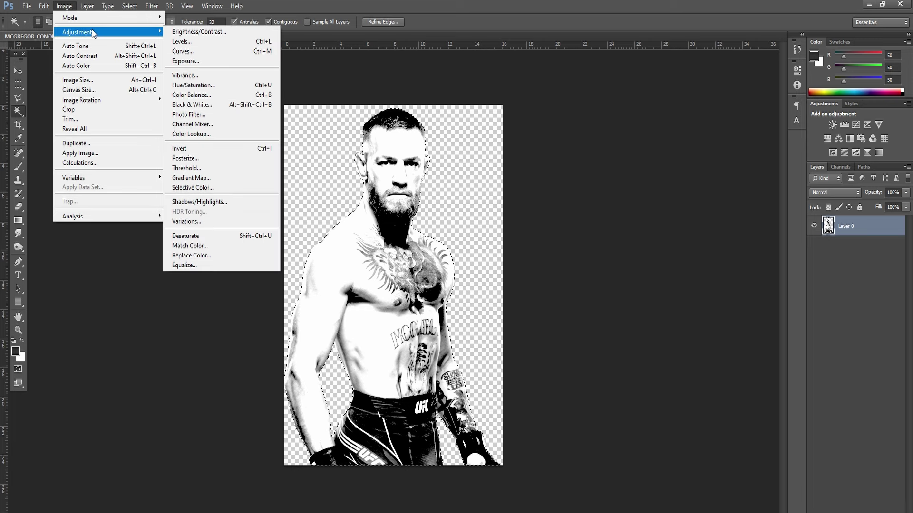
pyautogui.click(209, 170)
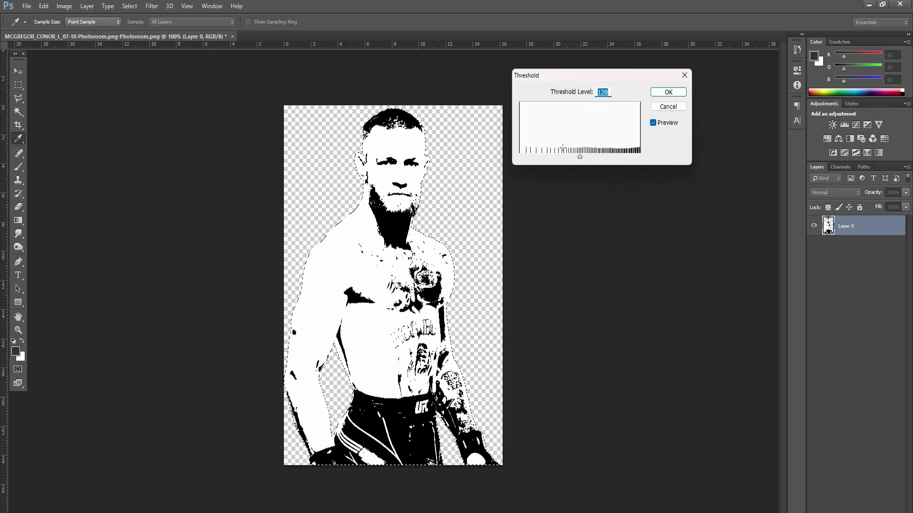
pyautogui.moveTo(597, 155)
pyautogui.mouseDown()
pyautogui.moveTo(606, 156)
pyautogui.moveTo(560, 155)
pyautogui.moveTo(601, 155)
pyautogui.mouseUp()
pyautogui.click(668, 92)
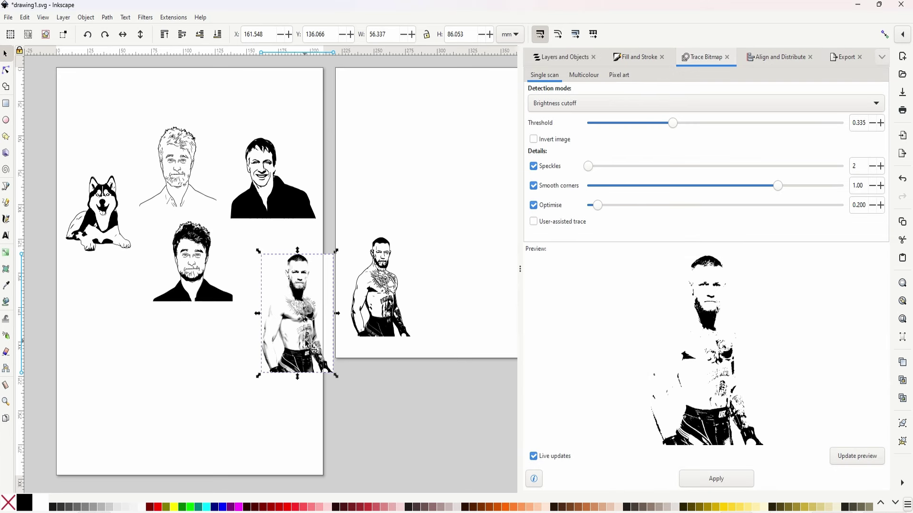
# Switch to Inkscape and replace the pasted fighter image with the thresholded copy, scaled to 94.503 × 144.350 mm
pyautogui.moveTo(306, 345); pyautogui.dragTo(307, 351)
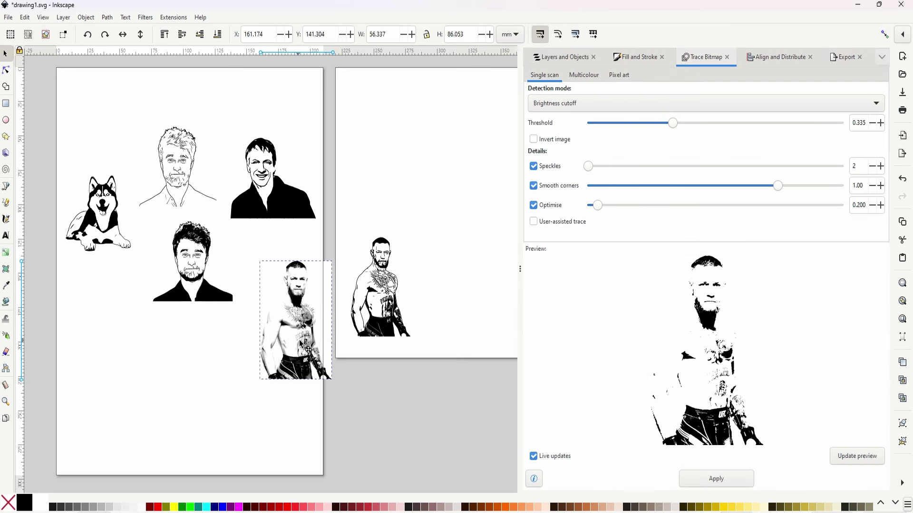
pyautogui.press('Delete')
pyautogui.hotkey('ctrl', 'v')
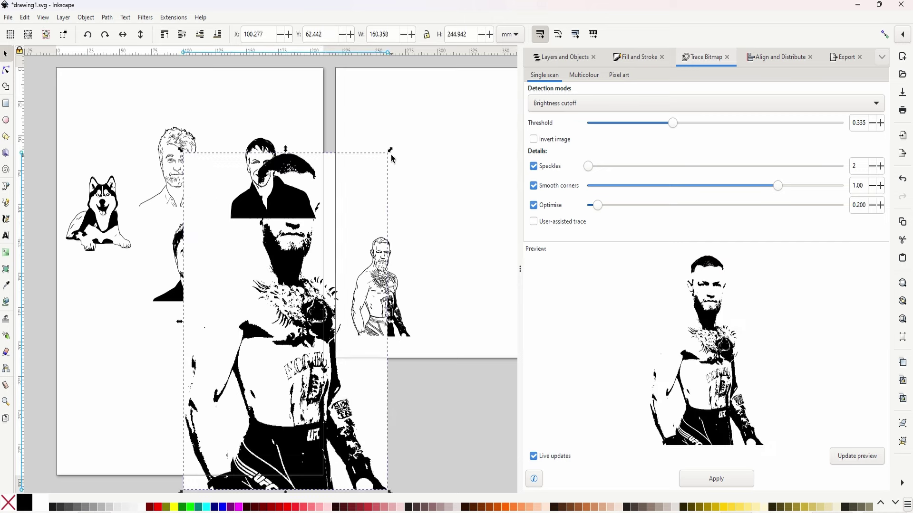
pyautogui.moveTo(390, 150); pyautogui.dragTo(348, 219)
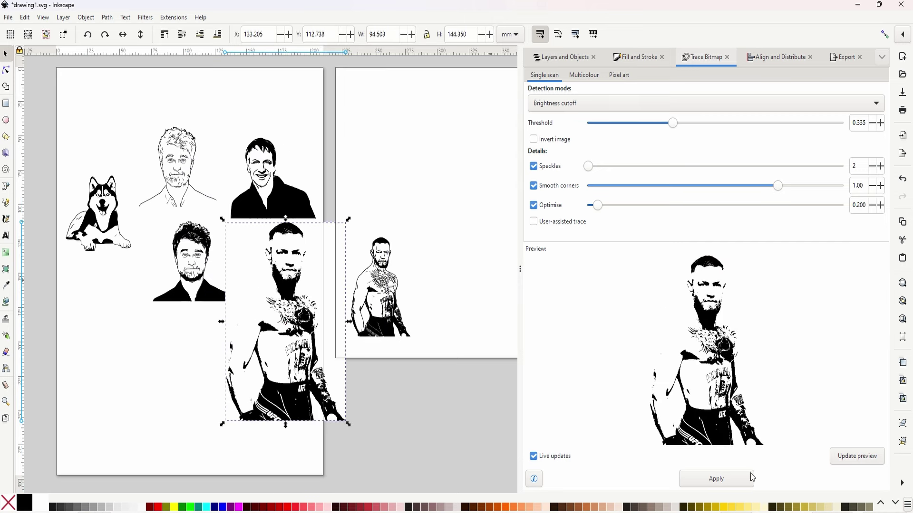
# Trace the thresholded fighter with brightness cutoff at 0.335 and delete the source bitmap
pyautogui.click(739, 481)
pyautogui.moveTo(286, 283)
pyautogui.mouseDown()
pyautogui.moveTo(393, 294)
pyautogui.moveTo(271, 309)
pyautogui.mouseUp()
pyautogui.press('Delete')
# Move the fighter's line outline off the old shading on the neighbouring page and onto the new black trace
pyautogui.moveTo(398, 289)
pyautogui.mouseDown()
pyautogui.moveTo(323, 295)
pyautogui.moveTo(317, 282)
pyautogui.moveTo(301, 343)
pyautogui.moveTo(280, 289)
pyautogui.moveTo(293, 293)
pyautogui.mouseUp()
pyautogui.press('z')
pyautogui.click(297, 285)
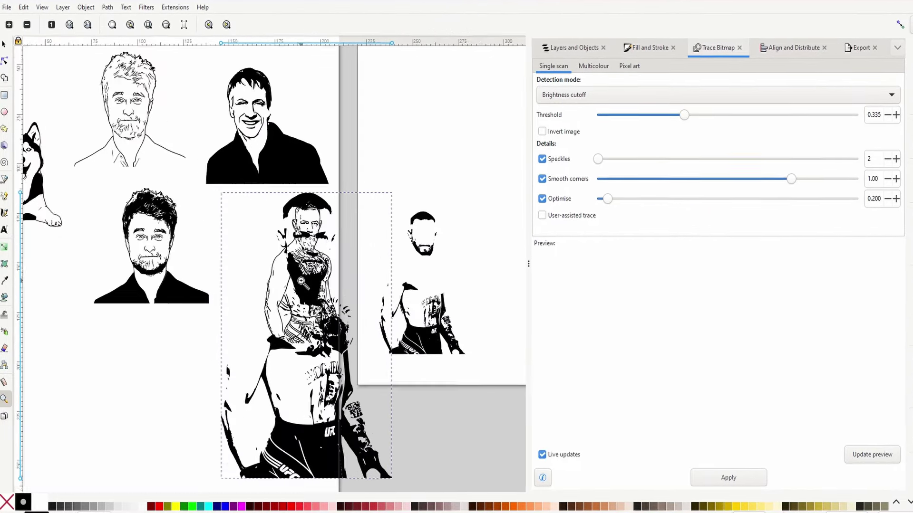
pyautogui.click(314, 280)
# Scale and position the new black trace to match the outline, at 45.361 × 71.086 mm, X 170.144, Y 119.242
pyautogui.scroll(-3, 312, 294)
pyautogui.press('s')
pyautogui.scroll(-5, 310, 381)
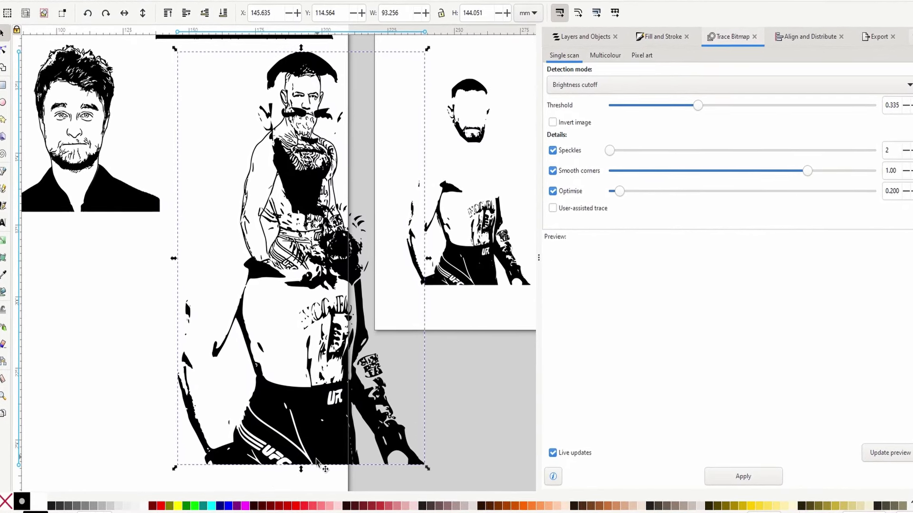
pyautogui.moveTo(300, 470); pyautogui.dragTo(308, 268)
pyautogui.scroll(3, 306, 268)
pyautogui.moveTo(178, 242); pyautogui.dragTo(239, 228)
pyautogui.hscroll(2, 361, 233)
pyautogui.moveTo(399, 239); pyautogui.dragTo(339, 236)
pyautogui.moveTo(262, 103)
pyautogui.mouseDown()
pyautogui.moveTo(264, 122)
pyautogui.moveTo(271, 107)
pyautogui.mouseUp()
pyautogui.moveTo(188, 228); pyautogui.dragTo(201, 215)
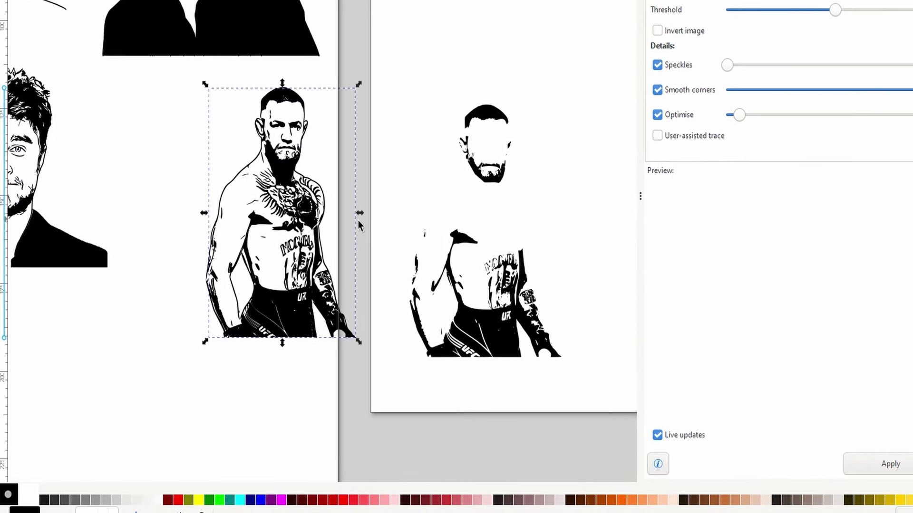
pyautogui.moveTo(360, 213); pyautogui.dragTo(370, 196)
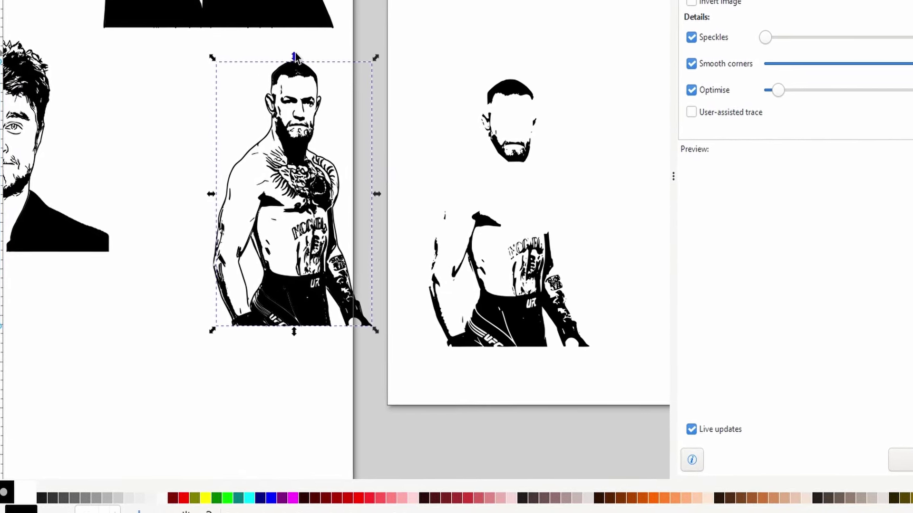
# Move the outline off the new trace to X -4.916, Y 119.132 mm and delete the old shading on the neighbouring page
pyautogui.scroll(1, 321, 402)
pyautogui.press('z')
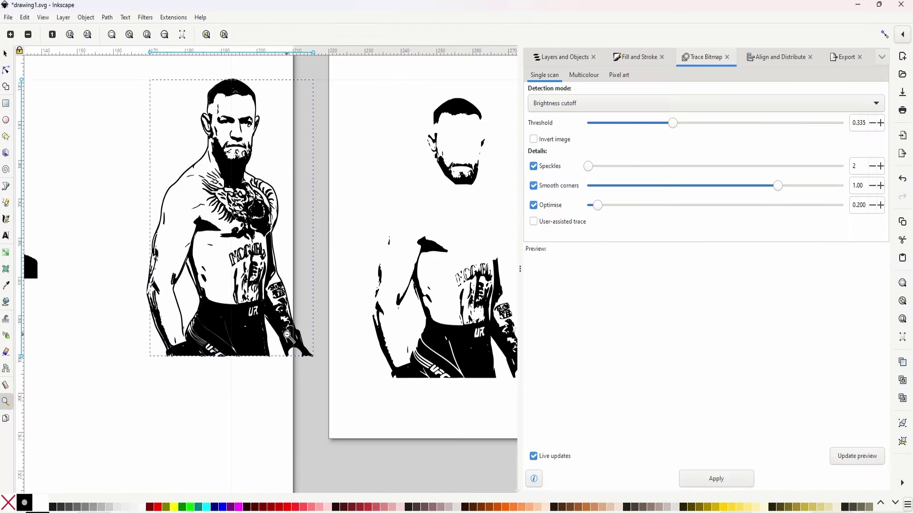
pyautogui.keyDown('shift'); pyautogui.click(287, 335); pyautogui.keyUp('shift')
pyautogui.moveTo(287, 335); pyautogui.dragTo(257, 365)
pyautogui.click(6, 54)
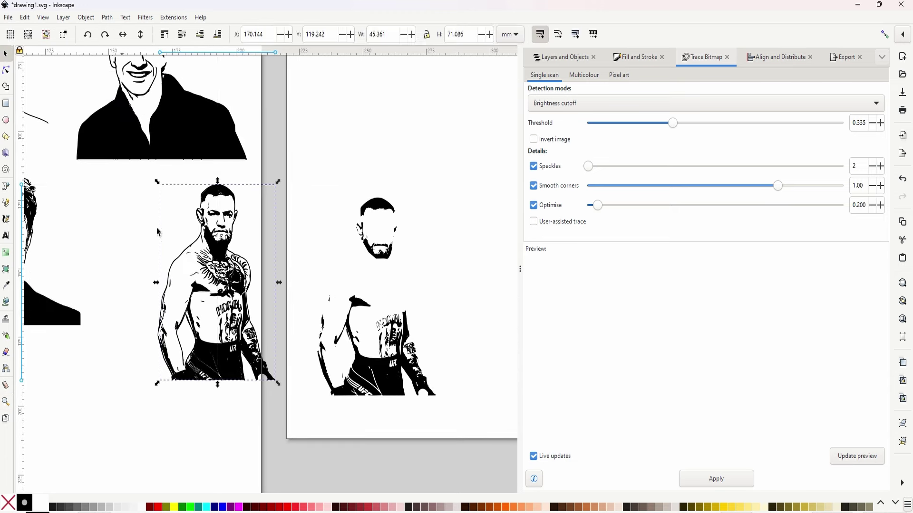
pyautogui.moveTo(233, 277)
pyautogui.mouseDown()
pyautogui.moveTo(129, 276)
pyautogui.moveTo(353, 277)
pyautogui.moveTo(313, 278)
pyautogui.moveTo(354, 286)
pyautogui.mouseUp()
pyautogui.click(396, 363)
pyautogui.press('Delete')
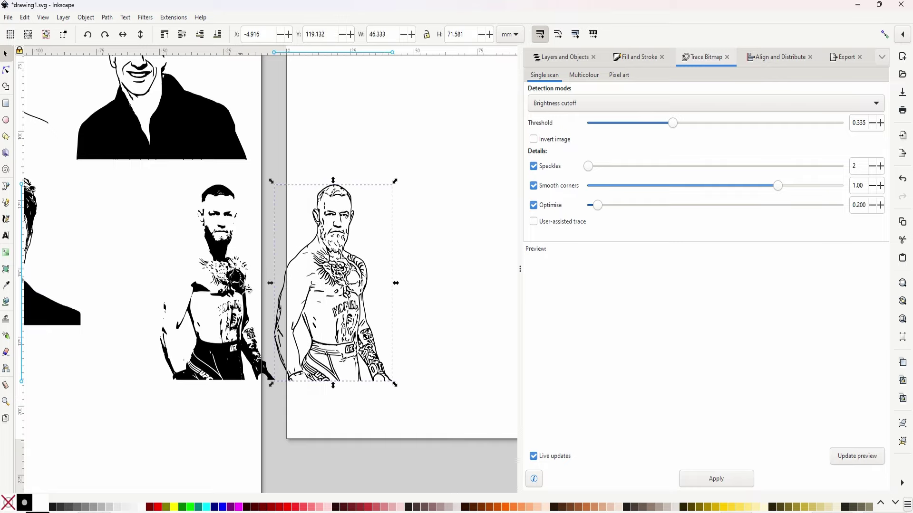
pyautogui.press('z')
pyautogui.click(250, 290)
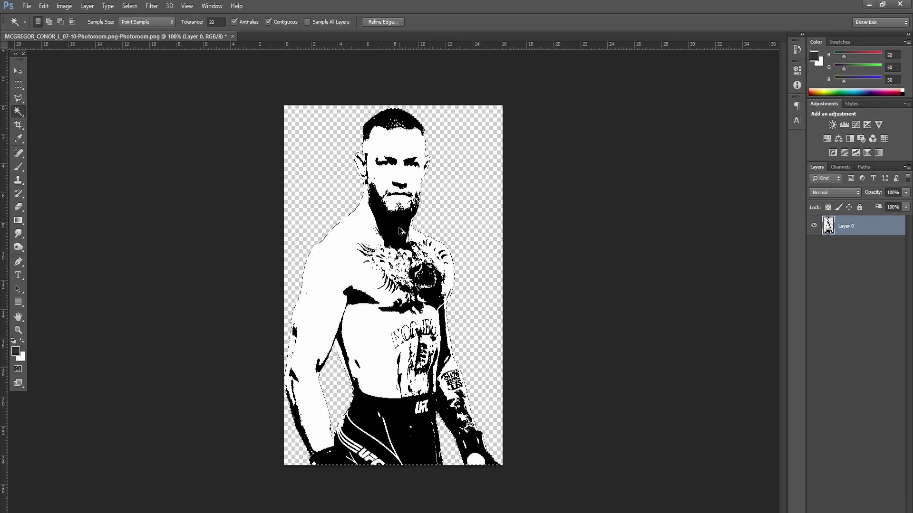
# Switch to Photoshop, undo the Threshold adjustment and clear the selection
pyautogui.hotkey('ctrl', 'z')
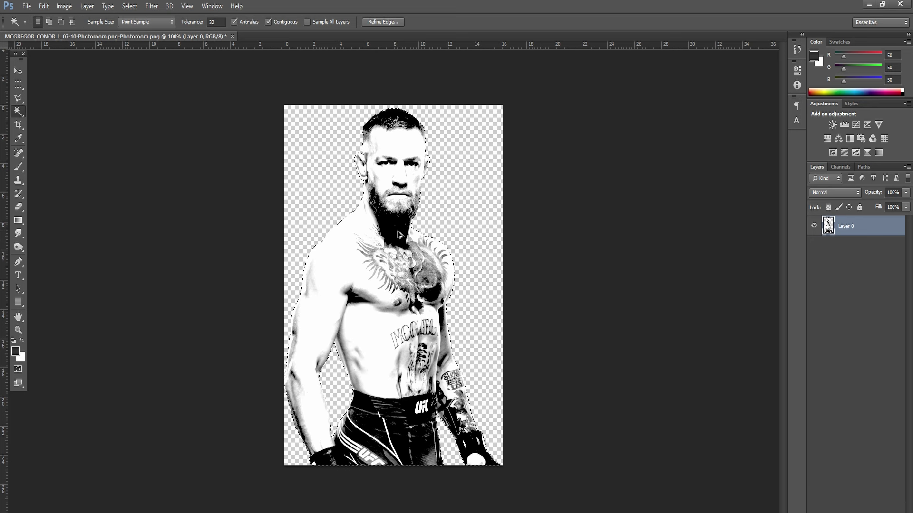
pyautogui.hotkey('ctrl', 'd')
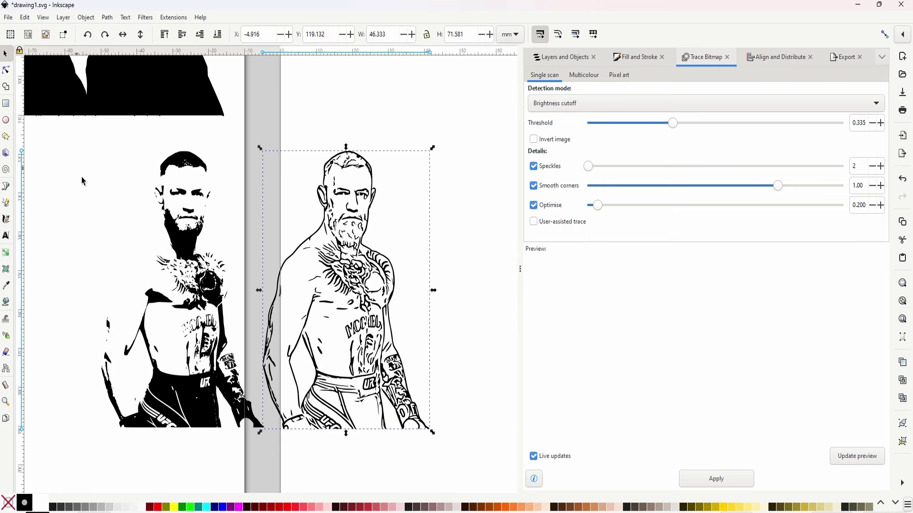
# Switch to Inkscape and inspect the path nodes of the fighter's black trace, especially around the neck and chest
pyautogui.click(188, 239)
pyautogui.click(6, 72)
pyautogui.click(149, 235)
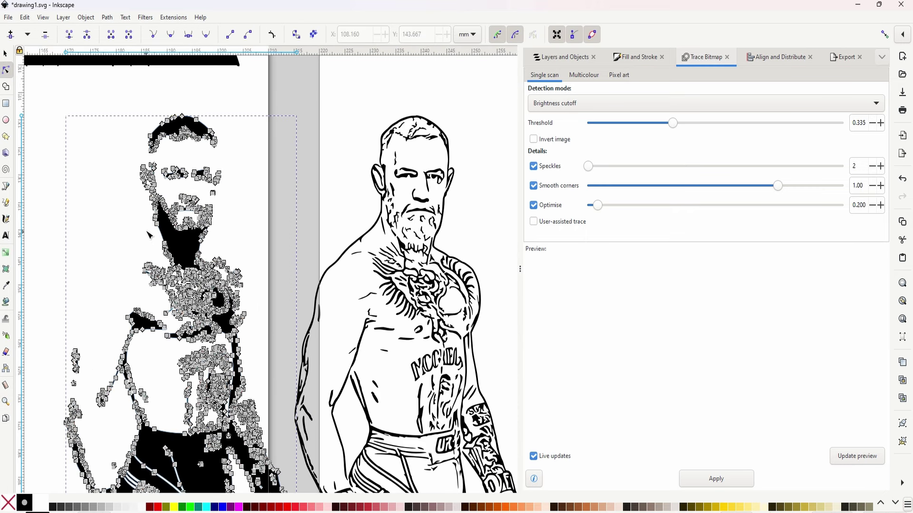
pyautogui.click(121, 247)
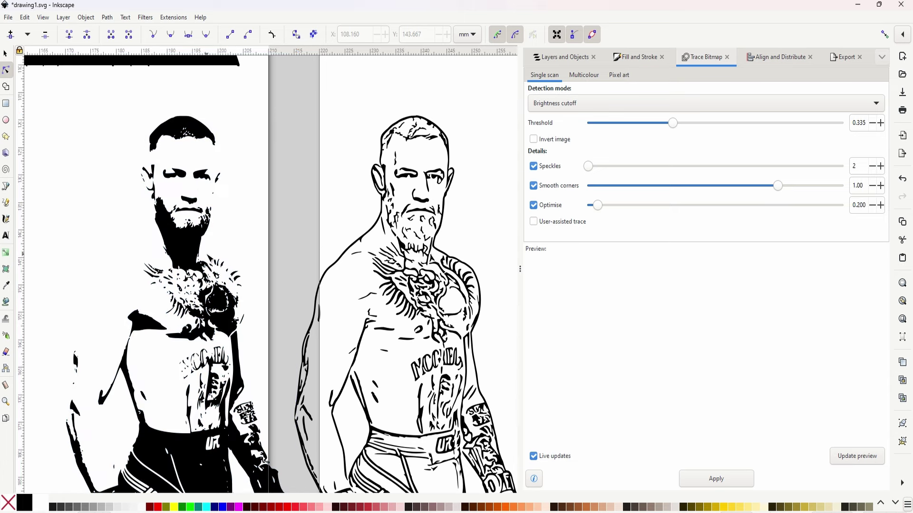
# Draw a closed straight-sided shape around the trace's neck and chest tattoos, following the jawline, about 23.5 × 26 mm
pyautogui.click(6, 187)
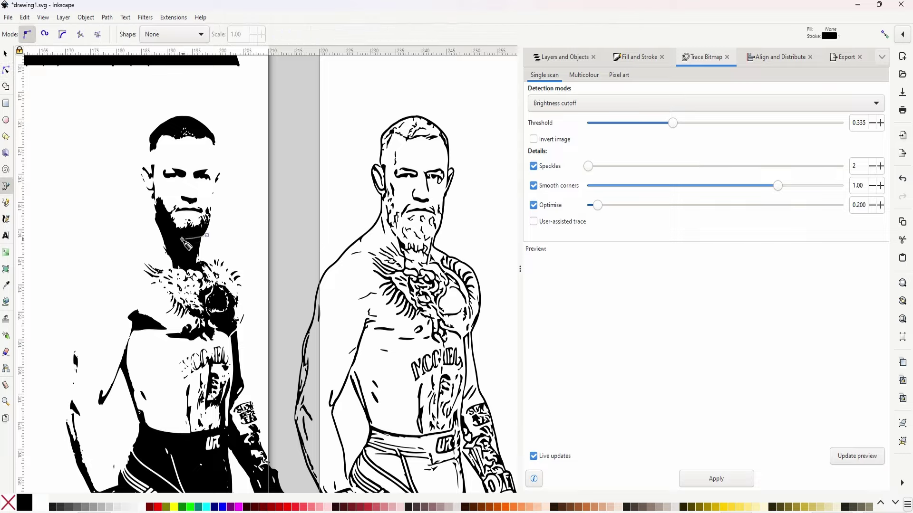
pyautogui.click(154, 211)
pyautogui.click(132, 220)
pyautogui.click(143, 251)
pyautogui.click(136, 264)
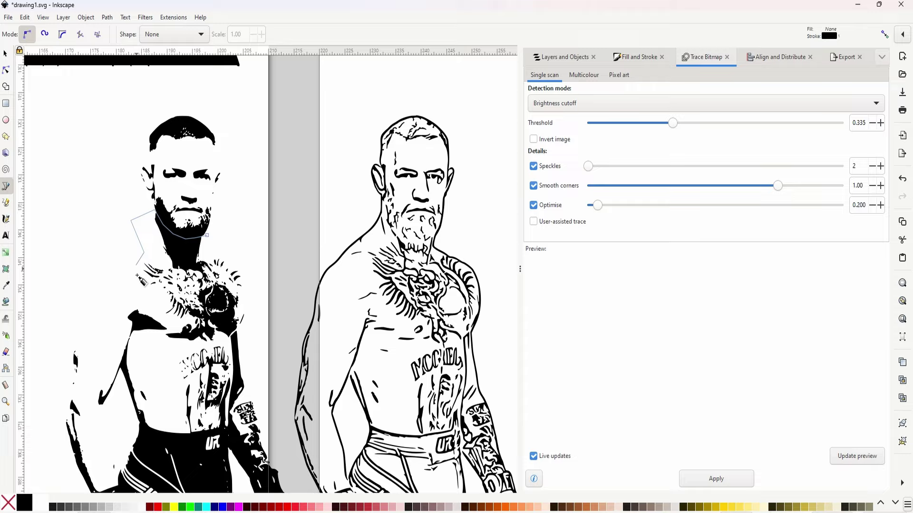
pyautogui.click(171, 321)
pyautogui.click(161, 339)
pyautogui.click(187, 350)
pyautogui.click(203, 343)
pyautogui.click(226, 342)
pyautogui.click(231, 335)
pyautogui.click(245, 327)
pyautogui.click(247, 250)
pyautogui.click(206, 235)
pyautogui.click(5, 54)
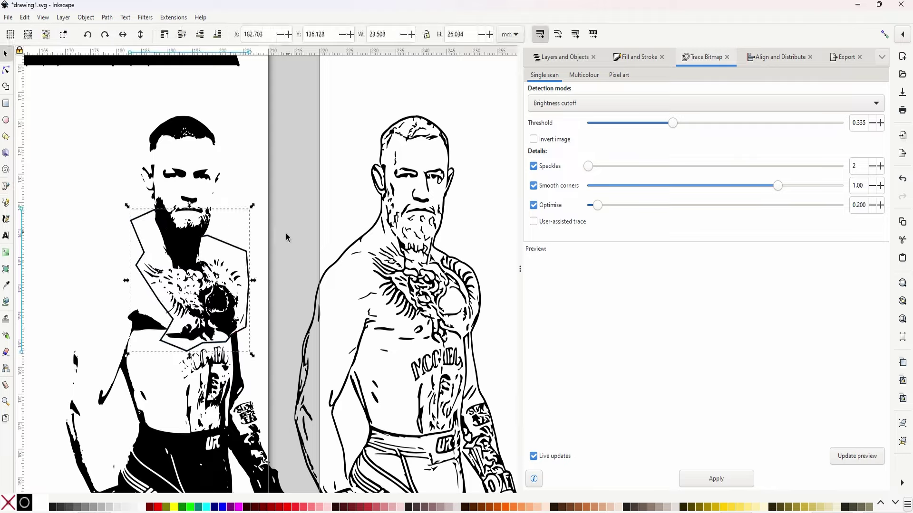
# Try subtracting the drawn neck-and-chest shape from the black trace with Difference, and undo the attempt
pyautogui.keyDown('shift'); pyautogui.click(176, 257); pyautogui.keyUp('shift')
pyautogui.click(107, 17)
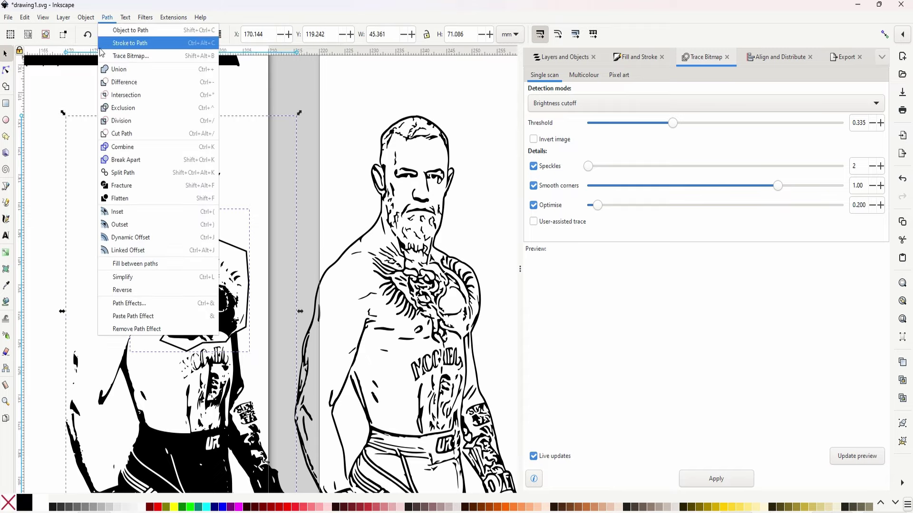
pyautogui.click(115, 84)
pyautogui.click(224, 290)
pyautogui.hotkey('ctrl', 'z')
pyautogui.hotkey('ctrl', 'z')
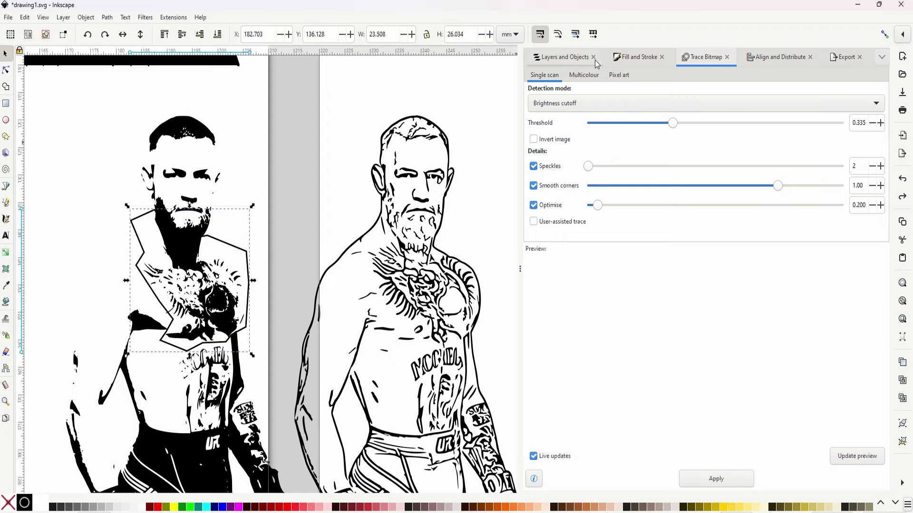
# Remove the stroke from the neck-and-chest shape and give it a flat teal fill, 4aa3bdff
pyautogui.click(635, 57)
pyautogui.click(579, 75)
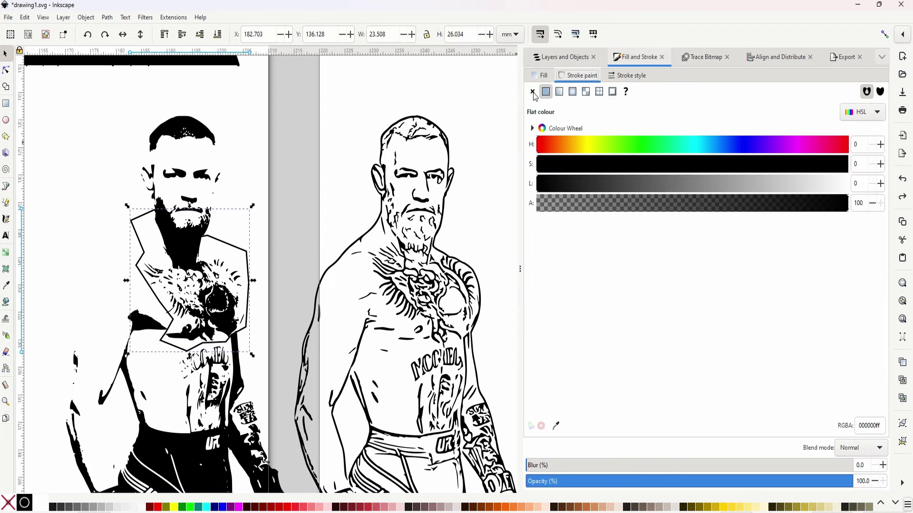
pyautogui.click(531, 91)
pyautogui.click(541, 75)
pyautogui.click(545, 91)
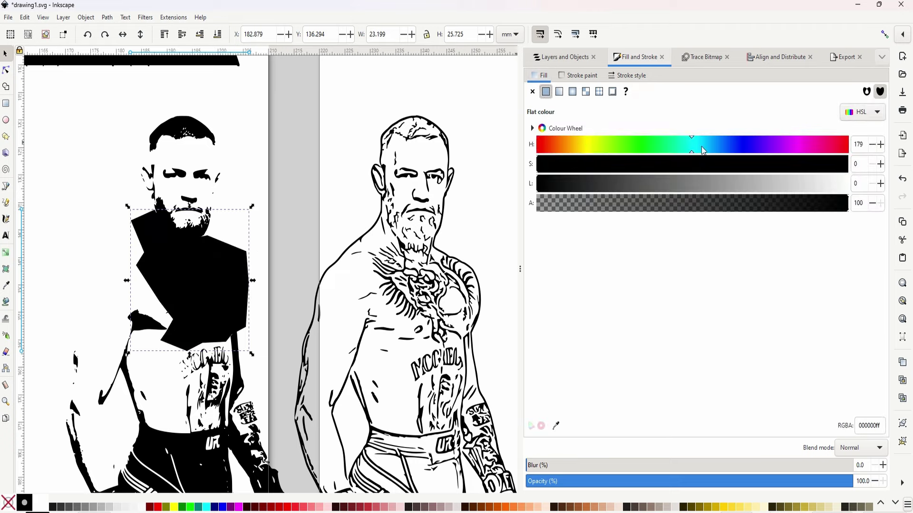
pyautogui.click(681, 164)
pyautogui.click(698, 187)
# Subtract the teal neck-and-chest shape from the black trace with Difference
pyautogui.moveTo(197, 266); pyautogui.dragTo(82, 294)
pyautogui.moveTo(126, 264); pyautogui.dragTo(230, 244)
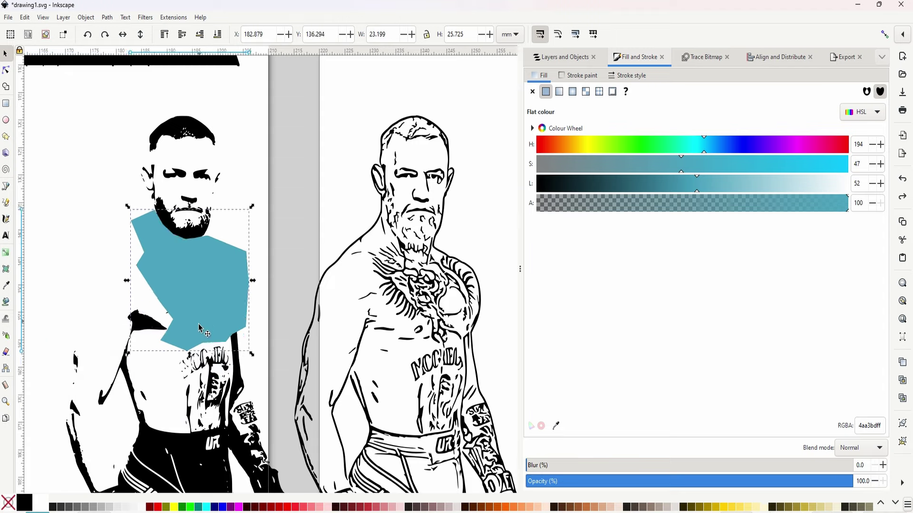
pyautogui.click(175, 130)
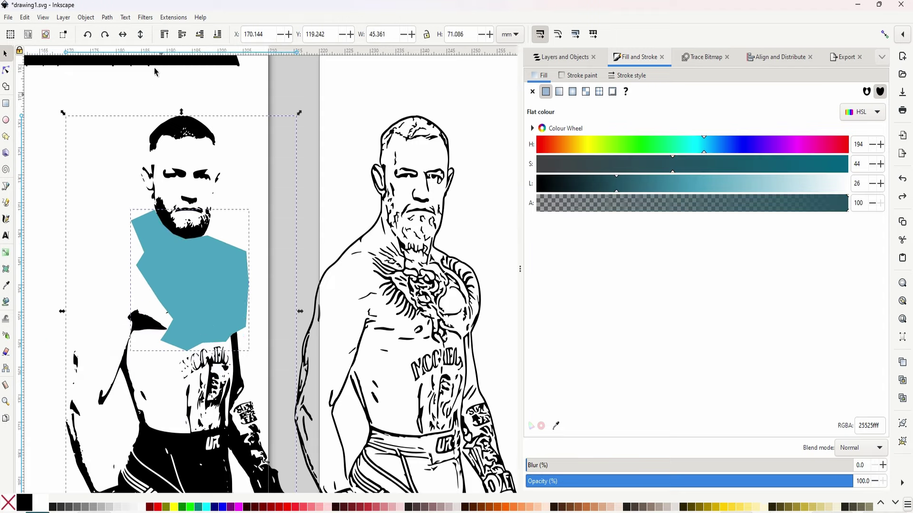
pyautogui.click(119, 17)
pyautogui.click(128, 79)
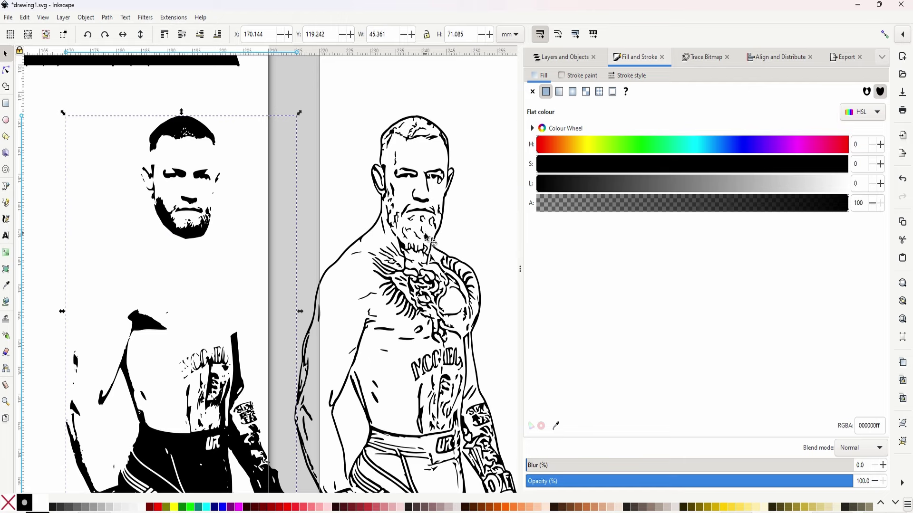
# Lay the outline drawing over the black trace at X 169.576, Y 119.132 mm and check how the two combine
pyautogui.moveTo(425, 236); pyautogui.dragTo(186, 232)
pyautogui.hotkey('ctrl', 'z')
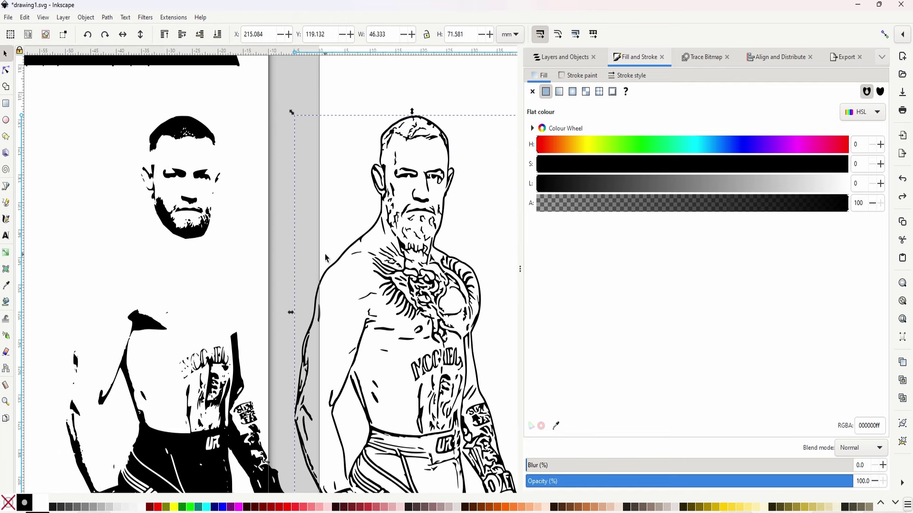
pyautogui.moveTo(325, 258); pyautogui.dragTo(108, 302)
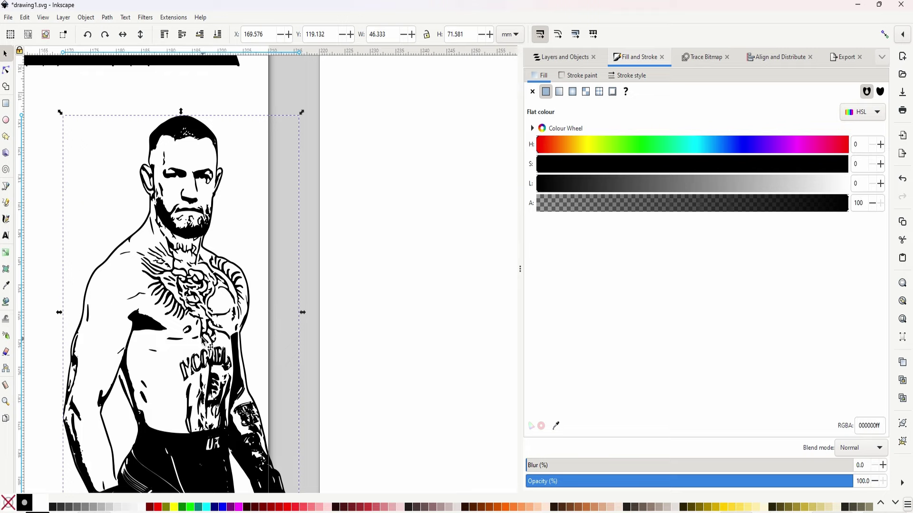
pyautogui.scroll(-3, 206, 341)
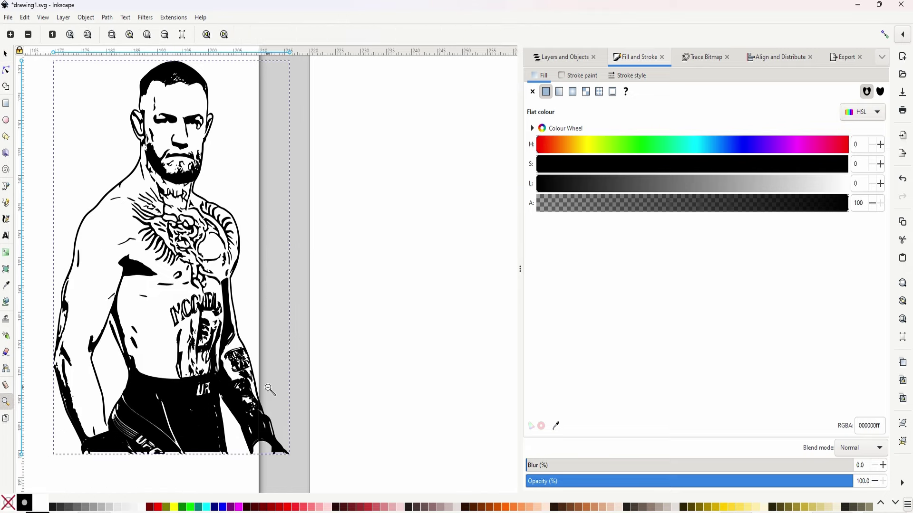
pyautogui.scroll(1, 267, 387)
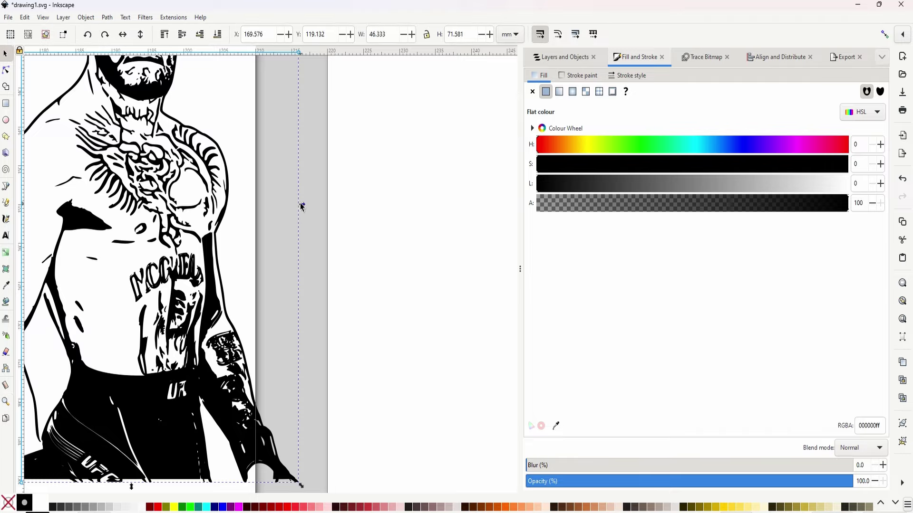
# Move the outline drawing off the black trace and draw a closed straight-sided shape around the trace's forearm tattoos
pyautogui.moveTo(302, 206)
pyautogui.mouseDown()
pyautogui.moveTo(290, 209)
pyautogui.moveTo(299, 213)
pyautogui.mouseUp()
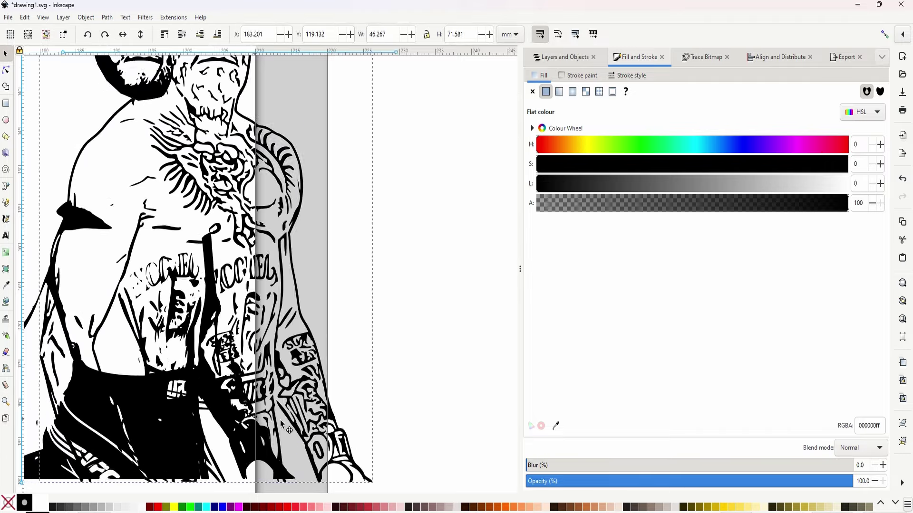
pyautogui.moveTo(289, 420); pyautogui.dragTo(464, 393)
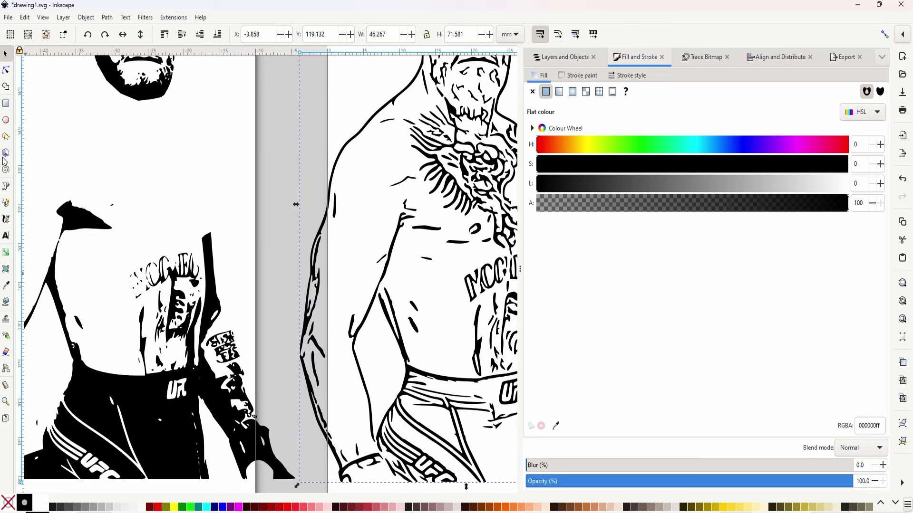
pyautogui.click(6, 186)
pyautogui.click(236, 320)
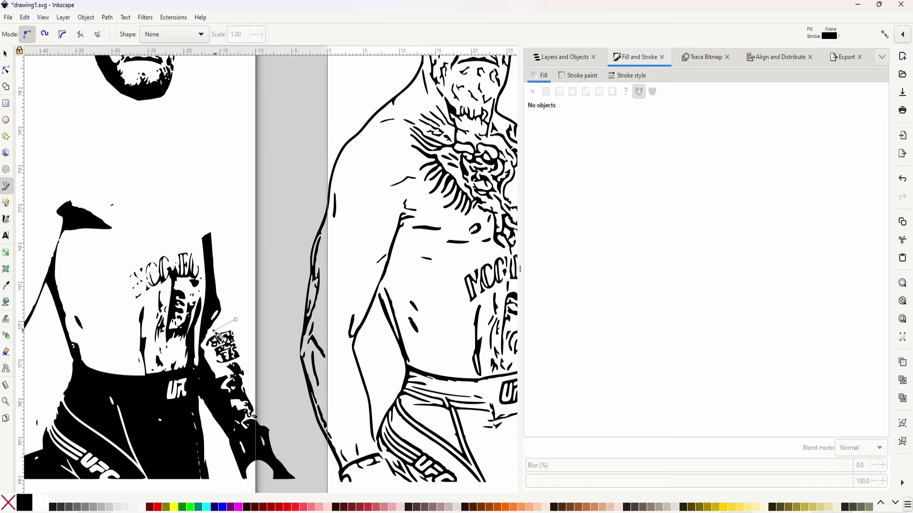
pyautogui.click(220, 371)
pyautogui.click(228, 374)
pyautogui.click(226, 386)
pyautogui.click(239, 423)
pyautogui.moveTo(261, 419); pyautogui.dragTo(264, 412)
pyautogui.click(257, 352)
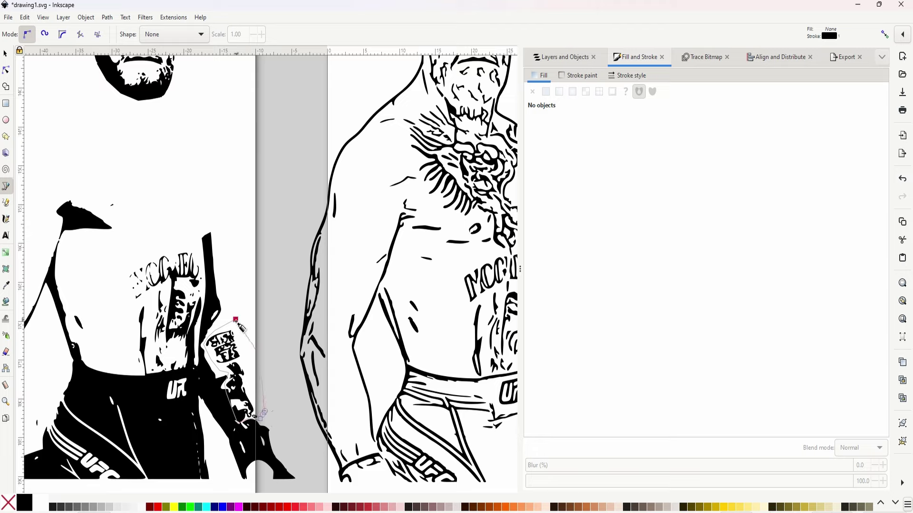
pyautogui.click(236, 320)
# Cut the forearm tattoo area out of the black trace by subtracting the drawn shape with Difference
pyautogui.click(6, 54)
pyautogui.keyDown('shift'); pyautogui.click(213, 258); pyautogui.keyUp('shift')
pyautogui.click(108, 17)
pyautogui.click(135, 81)
pyautogui.press('Escape')
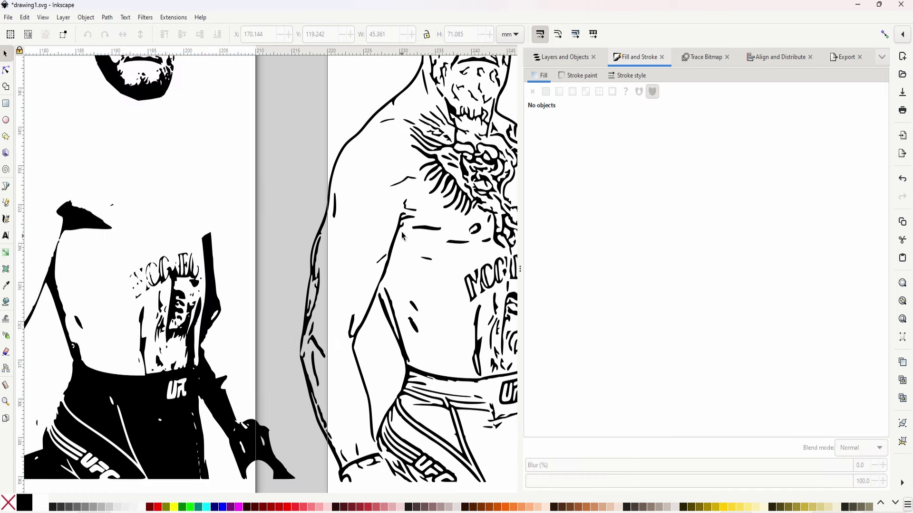
# Place the outline drawing back over the trace at X 169.509, Y 119.132 mm and inspect the forearm and face
pyautogui.moveTo(468, 202); pyautogui.dragTo(123, 193)
pyautogui.press('z')
pyautogui.scroll(-1, 195, 149)
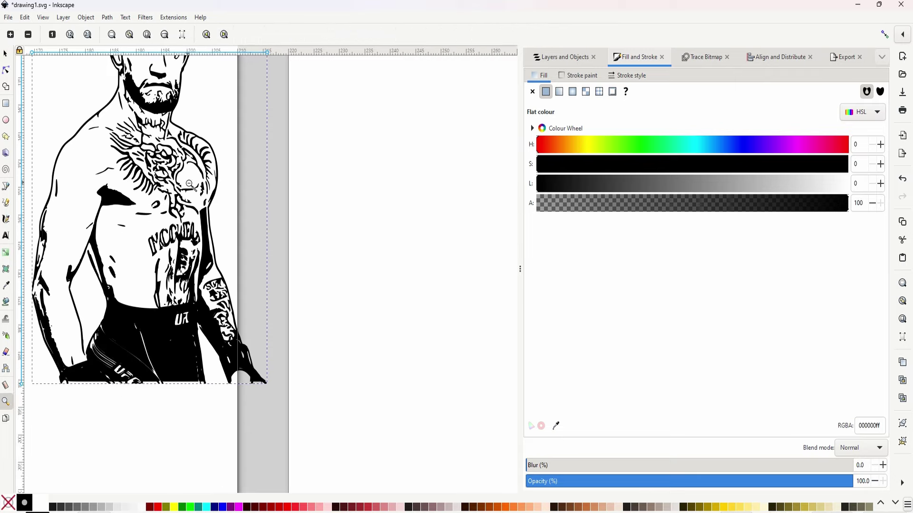
pyautogui.scroll(-2, 192, 185)
pyautogui.scroll(-1, 275, 272)
pyautogui.scroll(3, 283, 181)
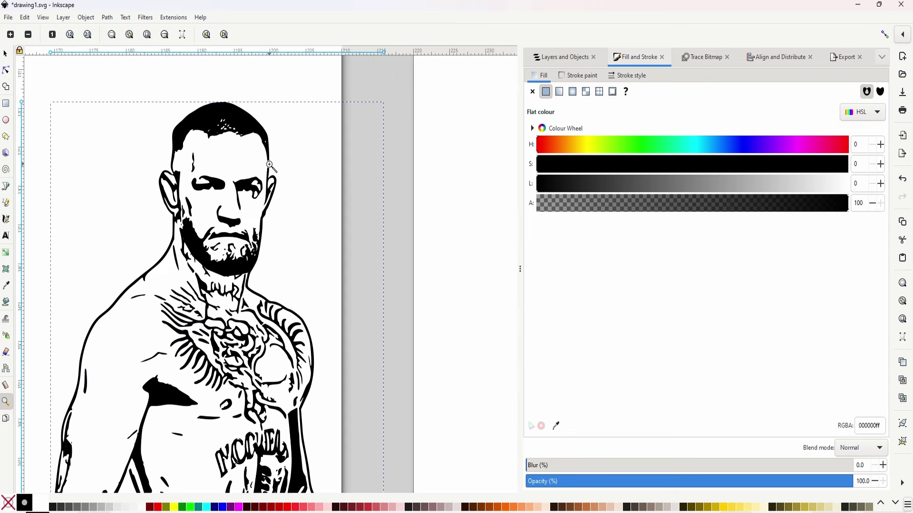
# Move the outline drawing aside to uncover the trace's head
pyautogui.click(6, 55)
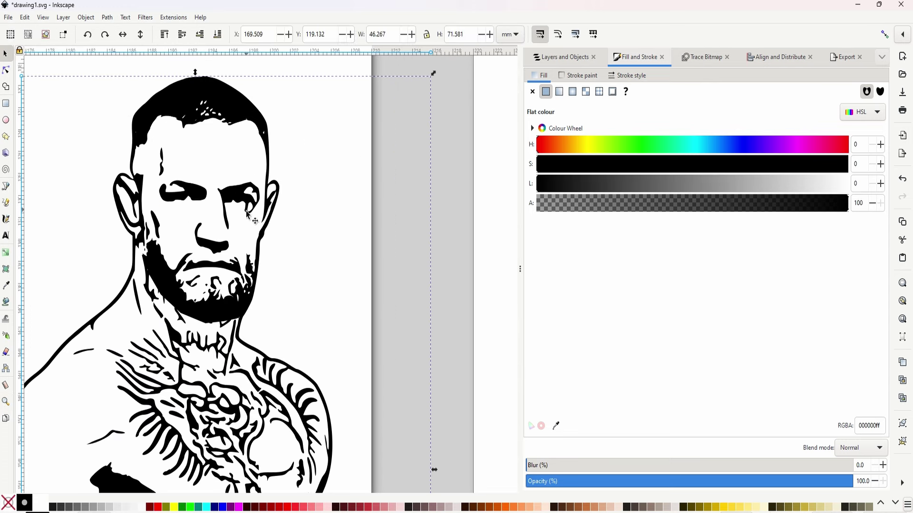
pyautogui.click(78, 90)
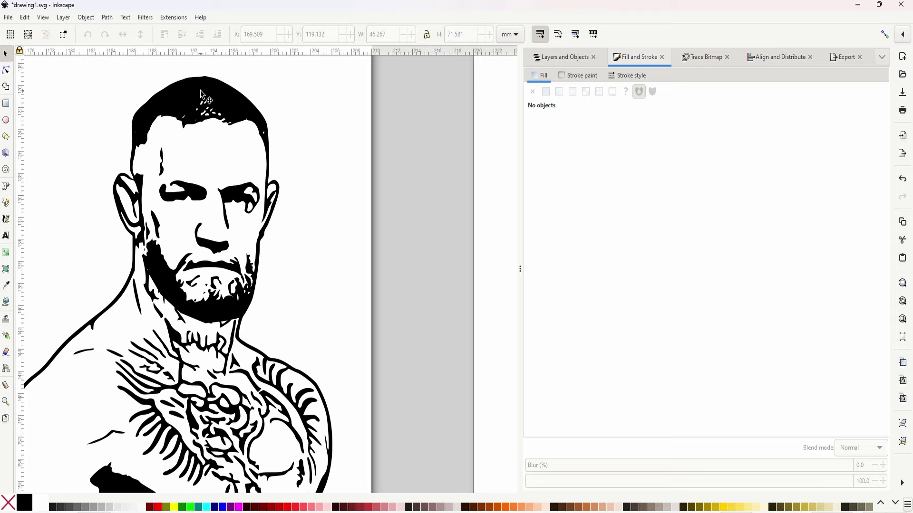
pyautogui.moveTo(201, 90); pyautogui.dragTo(424, 115)
pyautogui.moveTo(218, 113); pyautogui.dragTo(189, 155)
# Delete the path nodes of the small white specks inside the trace's hair so it is solid black
pyautogui.press('z')
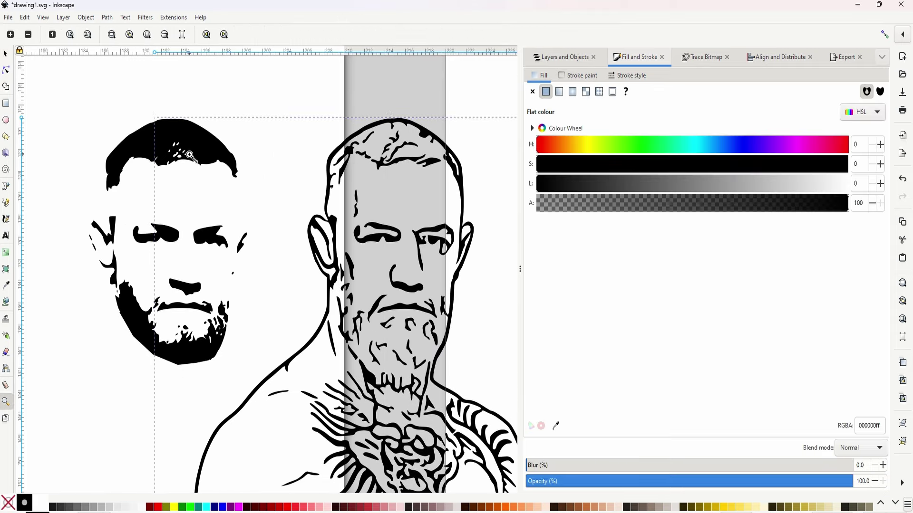
pyautogui.click(190, 155)
pyautogui.click(6, 70)
pyautogui.click(135, 118)
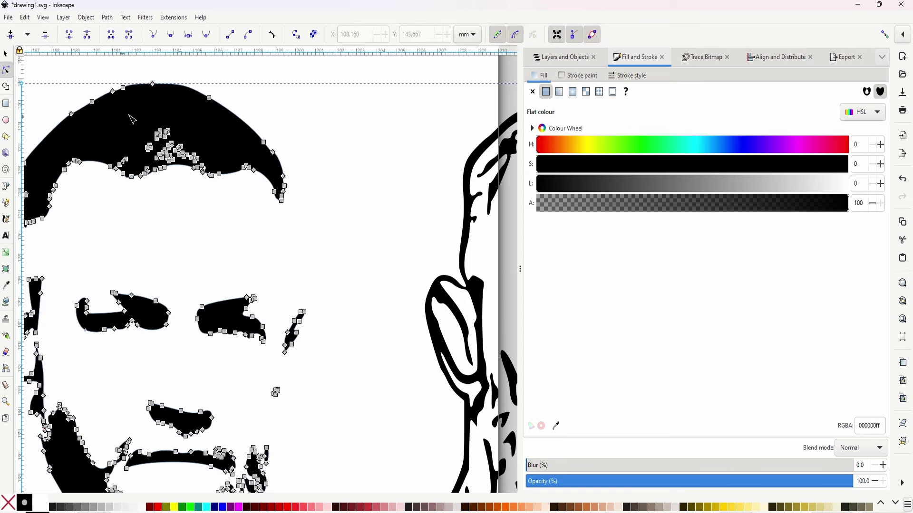
pyautogui.moveTo(137, 120); pyautogui.dragTo(206, 152)
pyautogui.moveTo(135, 121); pyautogui.dragTo(208, 163)
pyautogui.press('Delete')
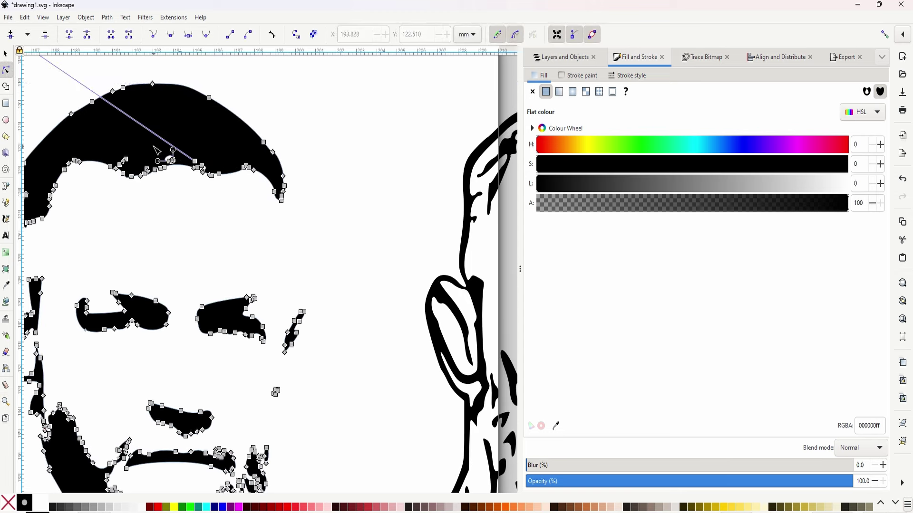
pyautogui.moveTo(153, 146); pyautogui.dragTo(180, 165)
pyautogui.press('Delete')
pyautogui.moveTo(200, 166); pyautogui.dragTo(200, 166)
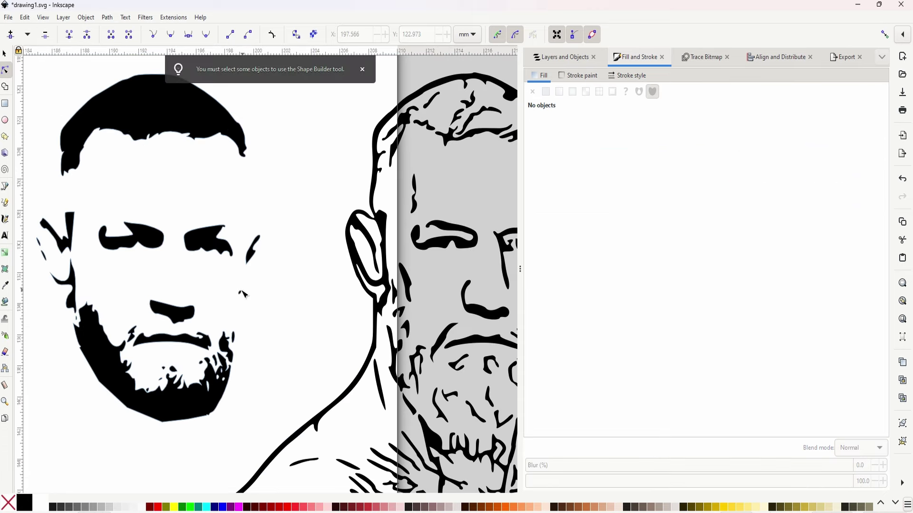
# Delete the nodes of the stray speck beside the trace's cheek, below the ear fragment
pyautogui.click(241, 291)
pyautogui.moveTo(250, 291); pyautogui.dragTo(234, 305)
pyautogui.press('Delete')
pyautogui.moveTo(275, 273); pyautogui.dragTo(234, 298)
pyautogui.press('Delete')
pyautogui.click(255, 327)
pyautogui.moveTo(256, 327); pyautogui.dragTo(213, 309)
# Delete the nodes of both eyes and the nose from the black trace
pyautogui.click(154, 224)
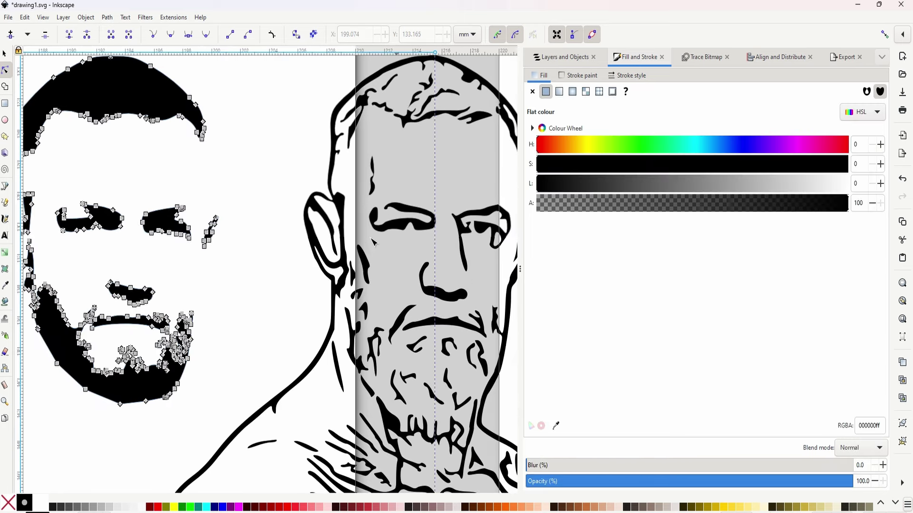
pyautogui.moveTo(53, 197); pyautogui.dragTo(200, 264)
pyautogui.press('Delete')
pyautogui.moveTo(97, 270); pyautogui.dragTo(168, 313)
pyautogui.press('Delete')
pyautogui.press('Escape')
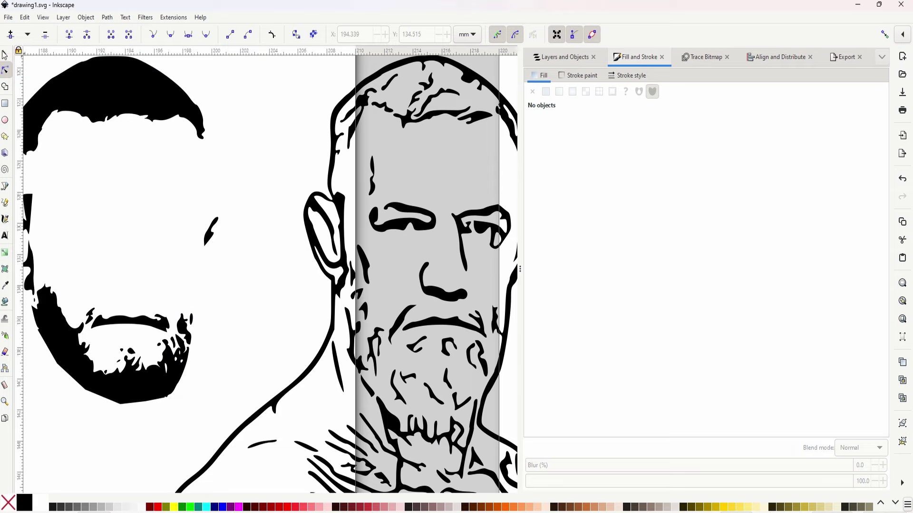
# Move the outline drawing closer to the black trace, to X 185.597 mm
pyautogui.press('s')
pyautogui.moveTo(473, 226); pyautogui.dragTo(391, 221)
pyautogui.press('z')
pyautogui.click(434, 254)
pyautogui.click(434, 255)
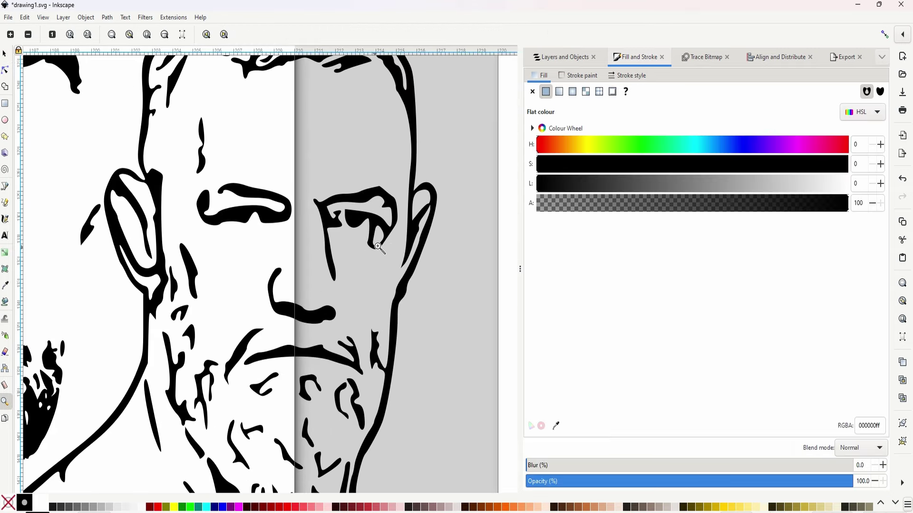
# Draw a closed straight-sided shape around the small loop under the outline drawing's right-hand eye
pyautogui.click(7, 72)
pyautogui.click(5, 186)
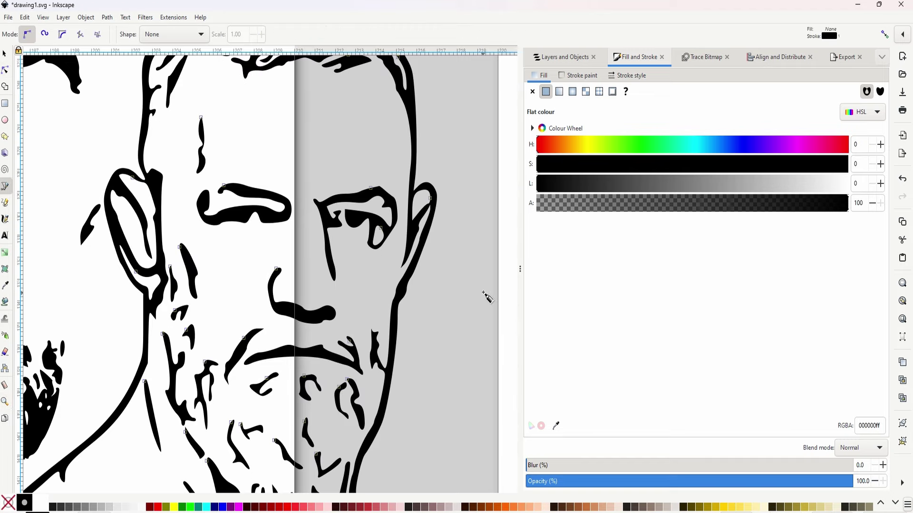
pyautogui.click(380, 225)
pyautogui.click(370, 221)
pyautogui.click(351, 252)
pyautogui.click(378, 257)
pyautogui.click(391, 244)
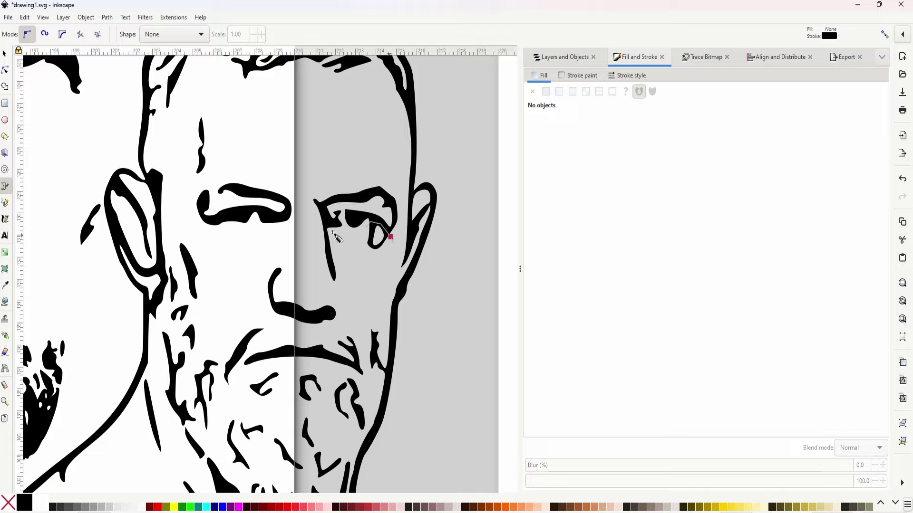
pyautogui.click(392, 237)
# Remove the under-eye loop from the outline drawing by subtracting the drawn shape with Difference
pyautogui.click(5, 54)
pyautogui.keyDown('shift'); pyautogui.click(372, 192); pyautogui.keyUp('shift')
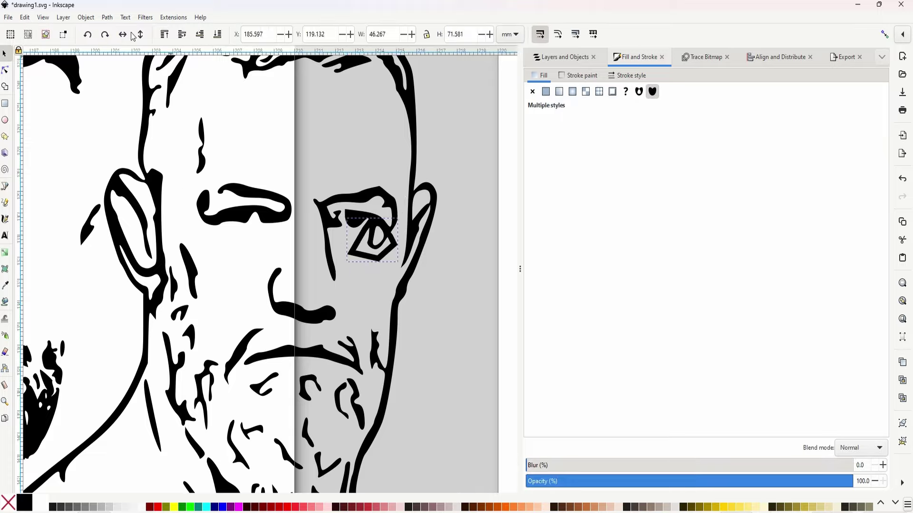
pyautogui.click(107, 17)
pyautogui.click(124, 82)
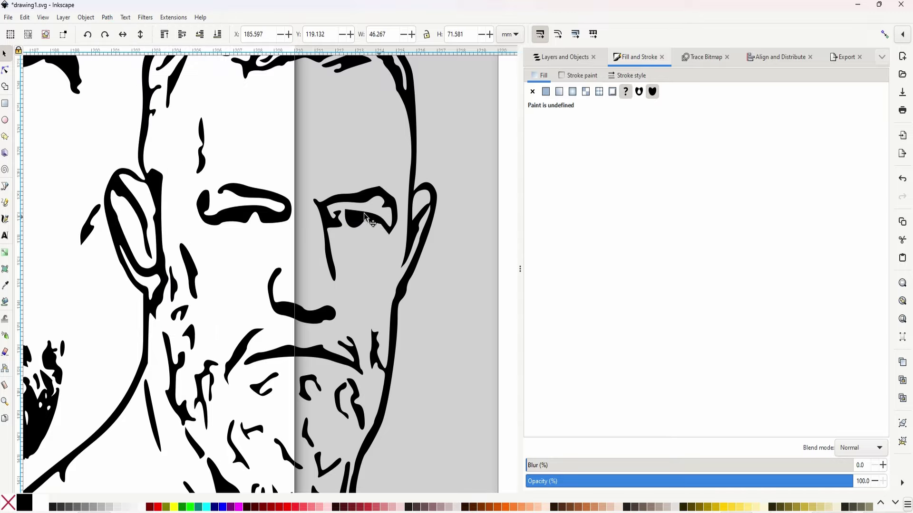
# Place the cleaned outline drawing over the black trace at X 169.554, Y 119.132 mm
pyautogui.moveTo(351, 212); pyautogui.dragTo(131, 217)
pyautogui.moveTo(149, 219)
pyautogui.mouseDown()
pyautogui.moveTo(432, 252)
pyautogui.moveTo(299, 254)
pyautogui.moveTo(328, 264)
pyautogui.mouseUp()
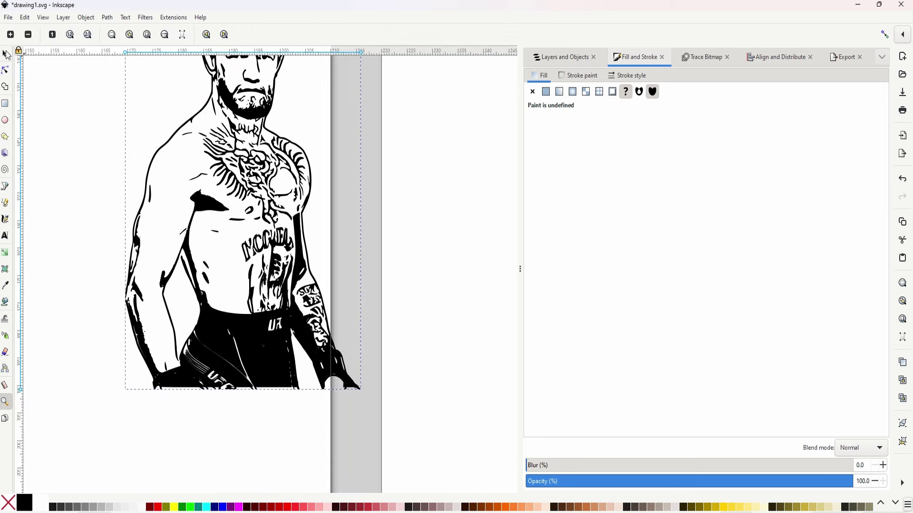
pyautogui.click(6, 54)
pyautogui.moveTo(328, 379)
pyautogui.mouseDown()
pyautogui.moveTo(328, 369)
pyautogui.moveTo(309, 382)
pyautogui.mouseUp()
pyautogui.click(275, 363)
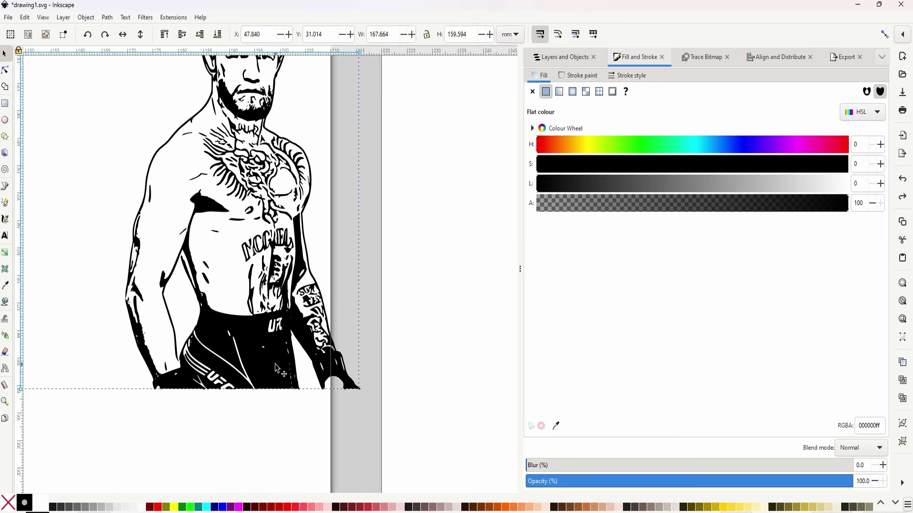
# Examine the combined fighter artwork as a whole and clear the selection
pyautogui.press('z')
pyautogui.keyDown('shift'); pyautogui.click(267, 299); pyautogui.keyUp('shift')
pyautogui.moveTo(258, 271); pyautogui.dragTo(270, 310)
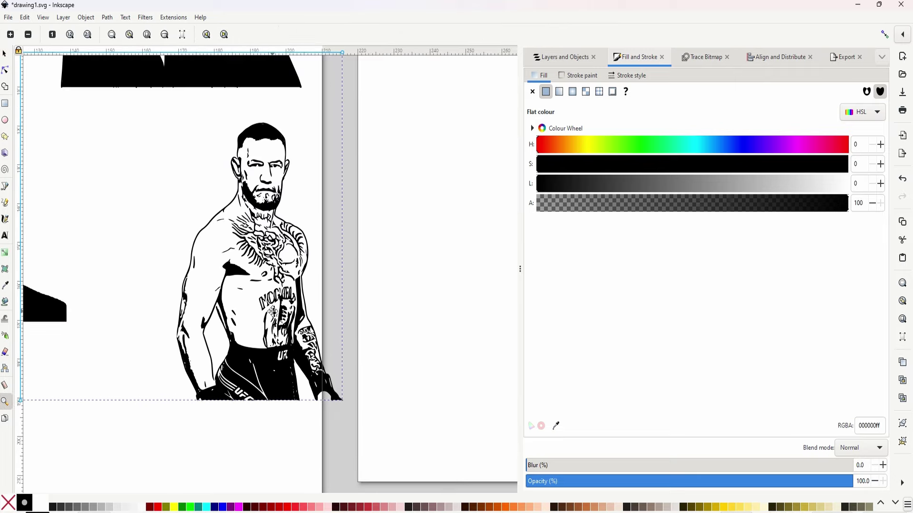
pyautogui.click(420, 265)
pyautogui.click(4, 55)
pyautogui.press('z')
pyautogui.keyDown('shift'); pyautogui.click(312, 200); pyautogui.keyUp('shift')
pyautogui.keyDown('shift'); pyautogui.click(312, 199); pyautogui.keyUp('shift')
pyautogui.click(349, 152)
pyautogui.press('s')
pyautogui.hotkey('ctrl', 'z')
pyautogui.click(337, 236)
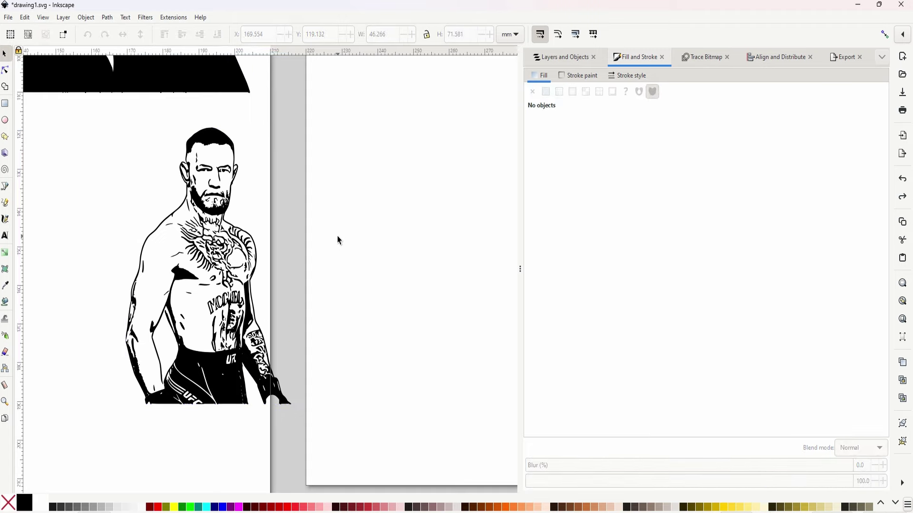
# Switch to the Vectordad photo-to-outline page in the browser and load the husky dog PNG from Downloads
pyautogui.hotkey('alt', 'Tab')
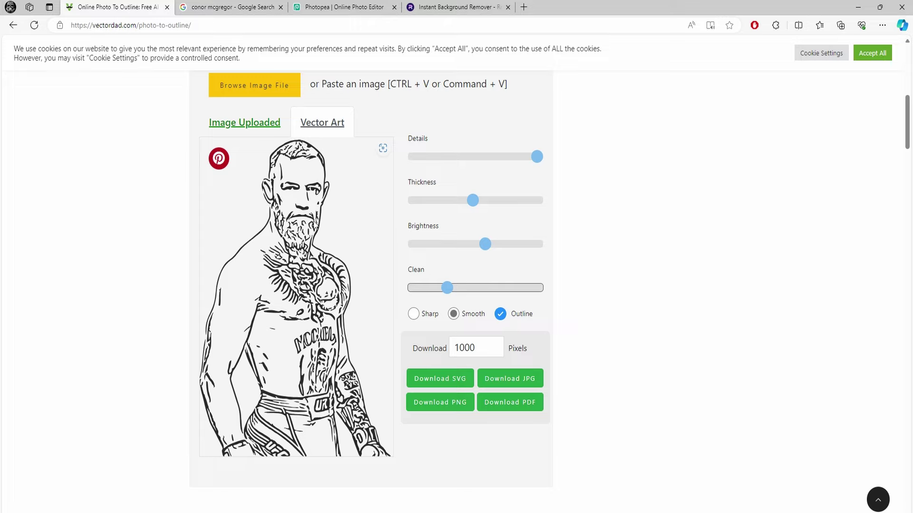
pyautogui.click(262, 95)
pyautogui.scroll(-5, 286, 223)
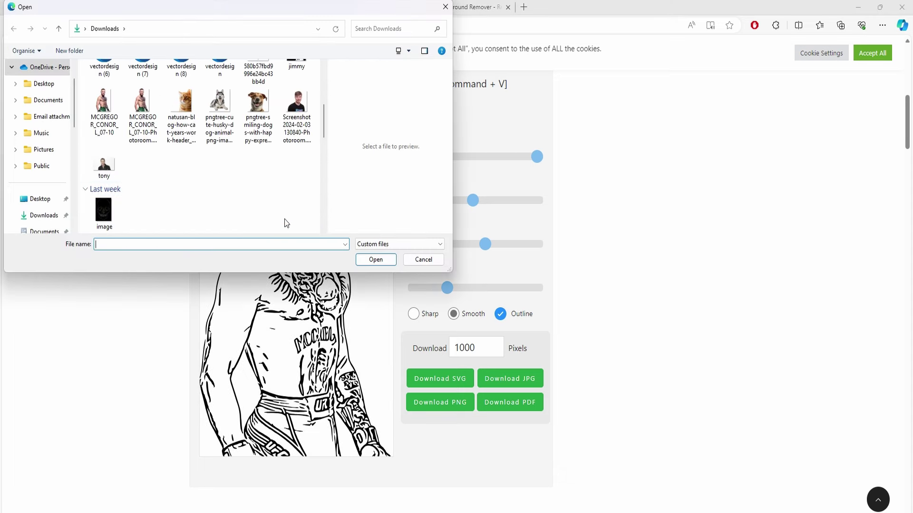
pyautogui.doubleClick(219, 102)
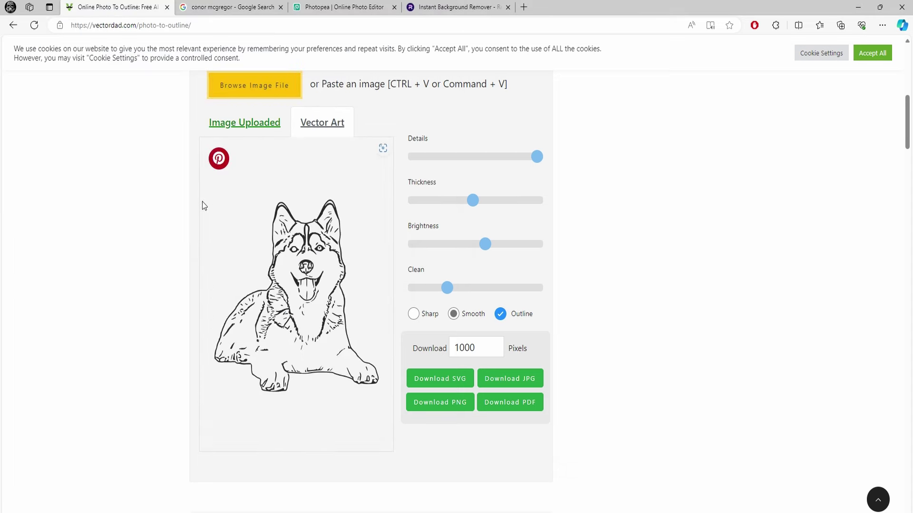
# Increase the Thickness and Brightness of the husky's vector outline
pyautogui.moveTo(487, 198); pyautogui.dragTo(465, 203)
pyautogui.moveTo(485, 244); pyautogui.dragTo(502, 245)
pyautogui.moveTo(464, 202); pyautogui.dragTo(515, 212)
pyautogui.moveTo(503, 246)
pyautogui.mouseDown()
pyautogui.moveTo(452, 252)
pyautogui.moveTo(518, 252)
pyautogui.mouseUp()
pyautogui.moveTo(514, 201); pyautogui.dragTo(503, 203)
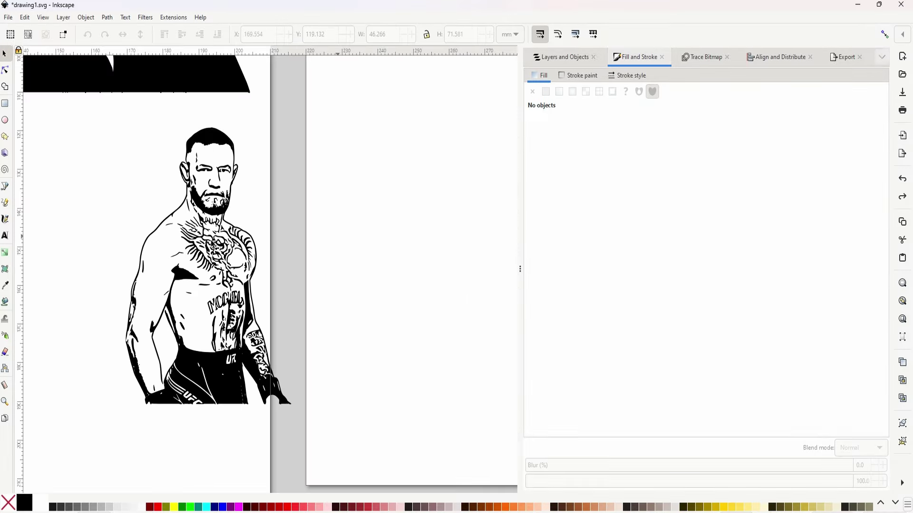
# Move the husky's outline off its black trace to compare the two layers, and undo the move
pyautogui.press('z')
pyautogui.press('-')
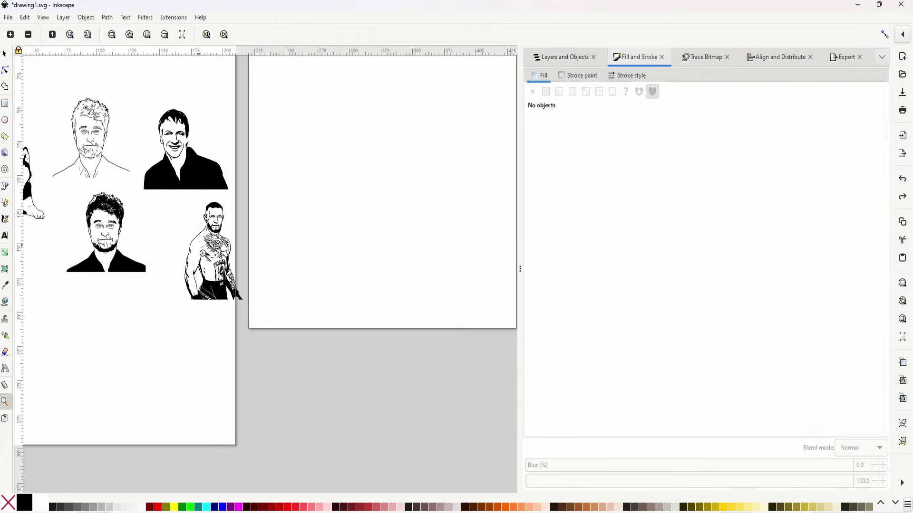
pyautogui.moveTo(214, 265); pyautogui.dragTo(433, 285)
pyautogui.click(262, 230)
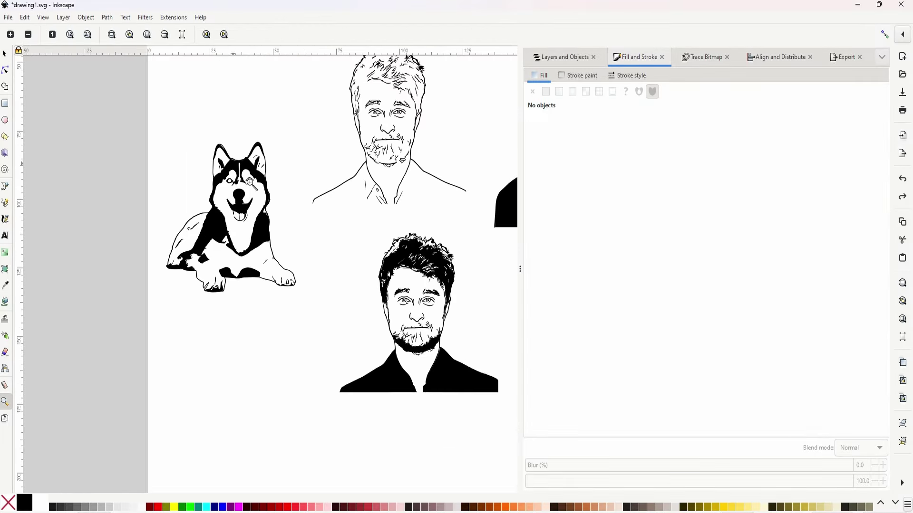
pyautogui.click(5, 54)
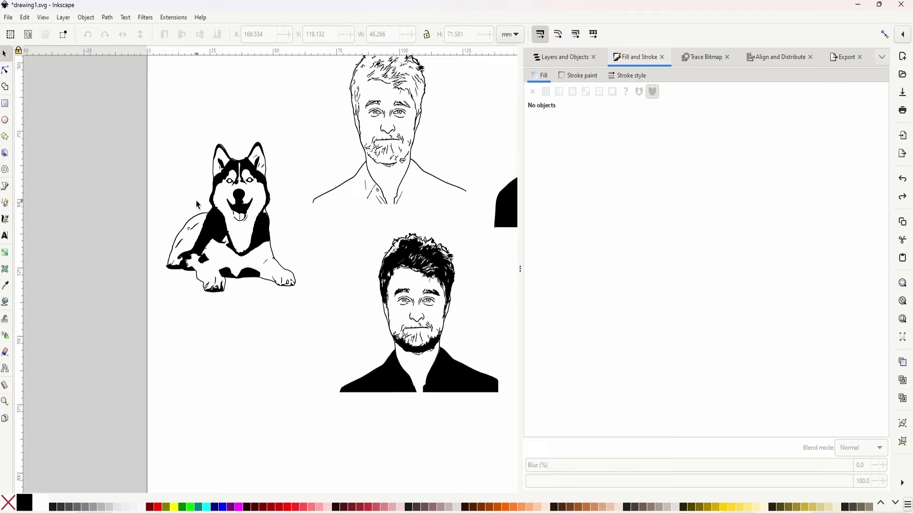
pyautogui.moveTo(195, 224); pyautogui.dragTo(62, 230)
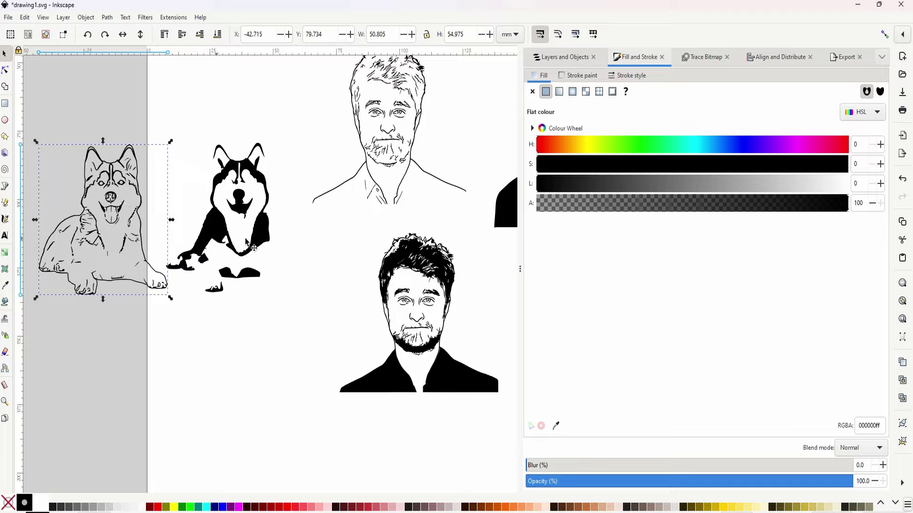
pyautogui.click(213, 223)
pyautogui.hotkey('ctrl', 'z')
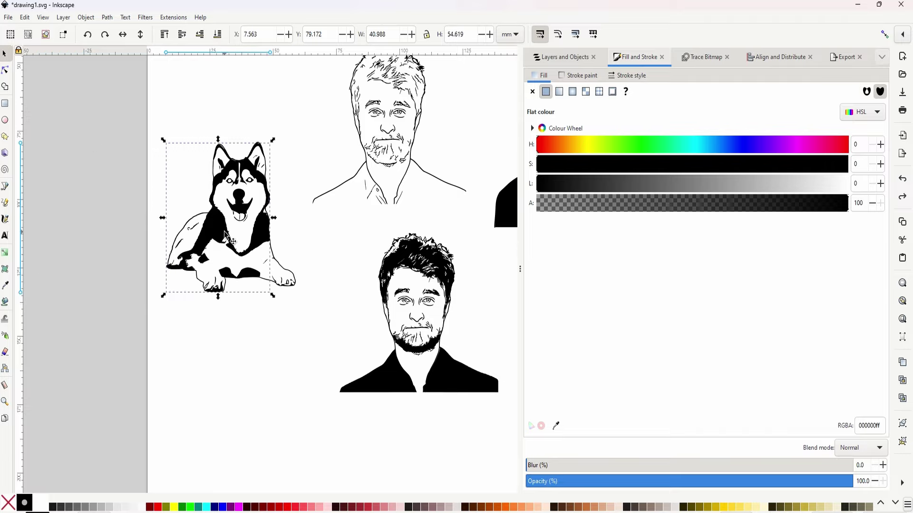
# Shift the smiling man's portrait and the bearded man's black trace sideways to compare their layers, undoing each move
pyautogui.scroll(1, 355, 328)
pyautogui.press('z')
pyautogui.scroll(-3, 405, 362)
pyautogui.moveTo(394, 353); pyautogui.dragTo(219, 286)
pyautogui.click(221, 191)
pyautogui.click(233, 191)
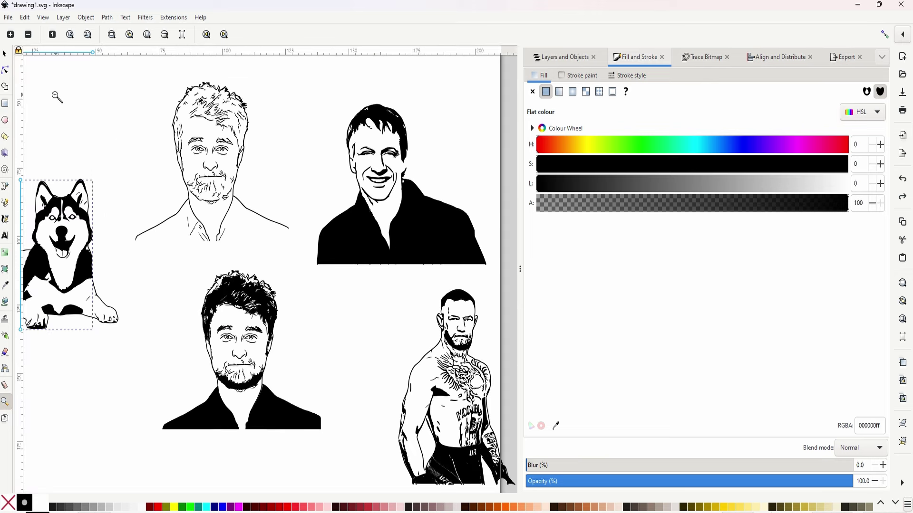
pyautogui.click(4, 54)
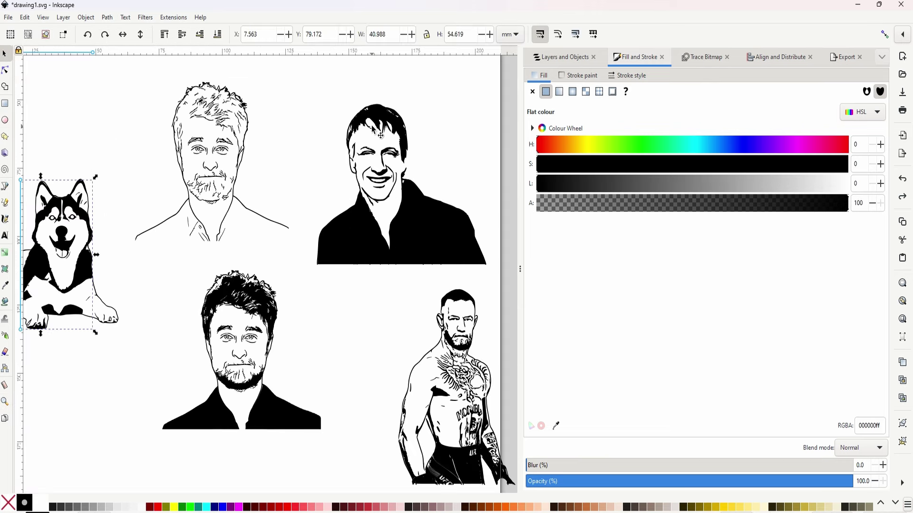
pyautogui.moveTo(399, 132); pyautogui.dragTo(331, 130)
pyautogui.hotkey('ctrl', 'z')
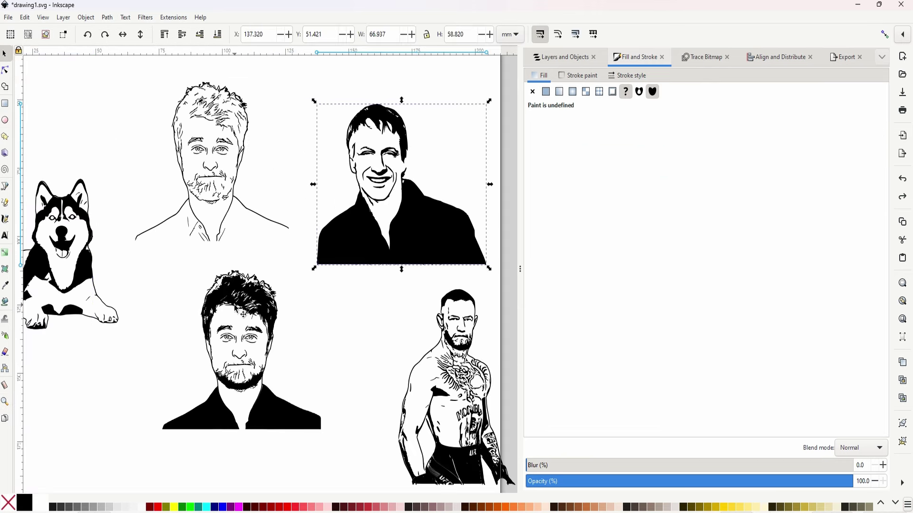
pyautogui.moveTo(269, 417); pyautogui.dragTo(177, 417)
pyautogui.hotkey('ctrl', 'z')
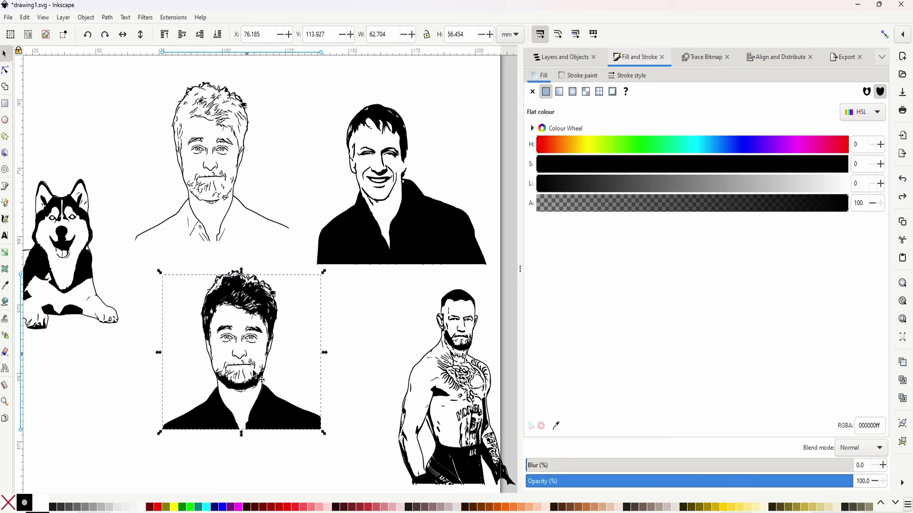